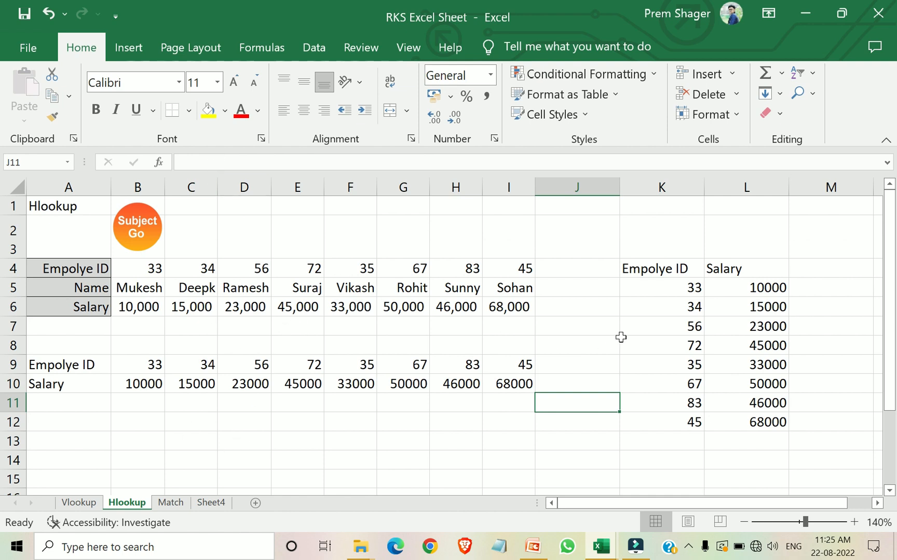
# Step: Test the existing horizontal lookup by setting the employee ID in B9 to 45, and compare it with the source entry in I4
pyautogui.click(15, 267)
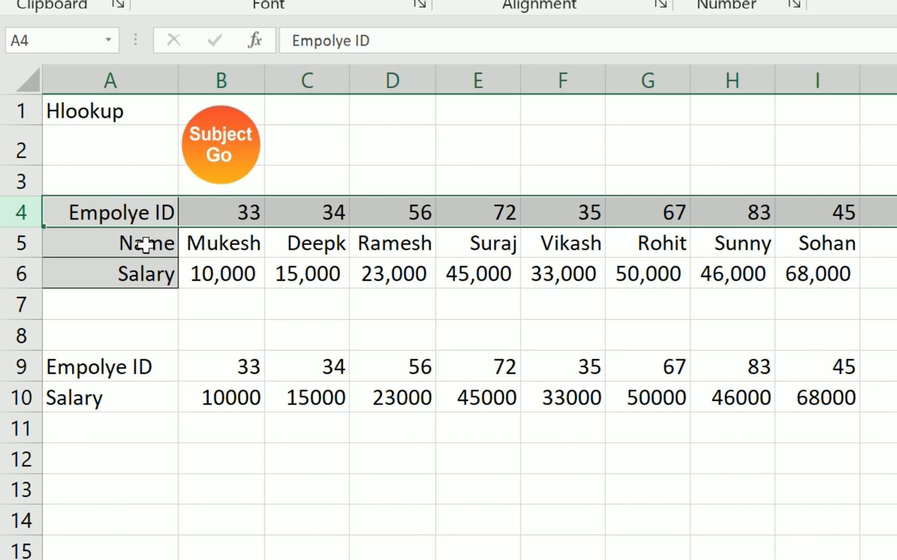
pyautogui.click(251, 368)
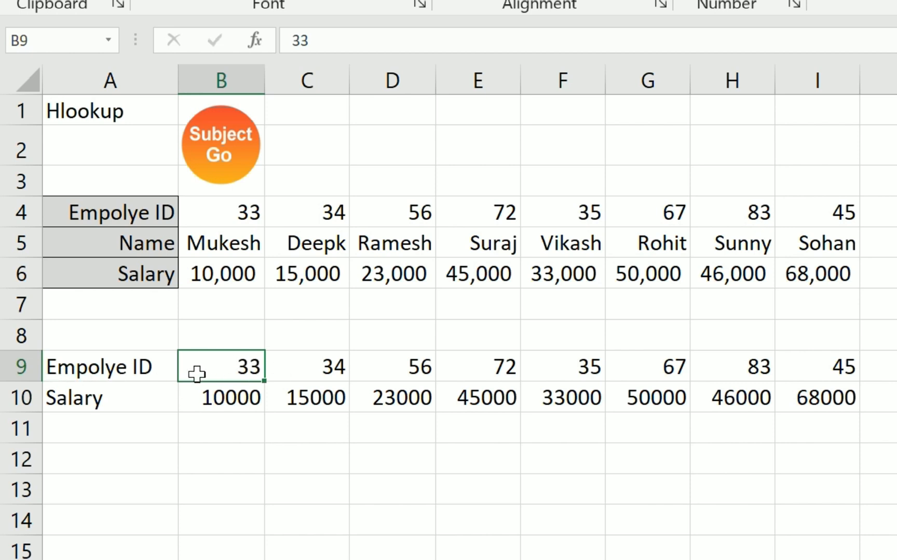
pyautogui.click(236, 405)
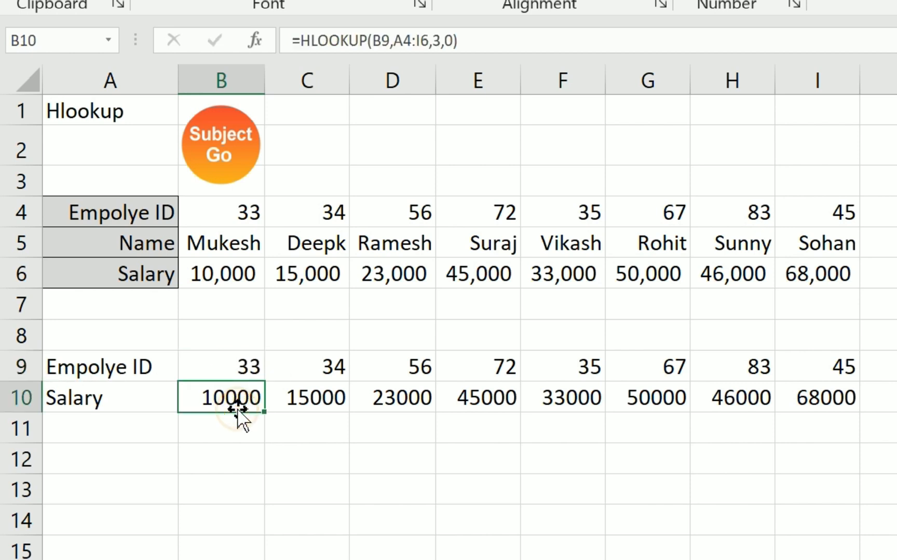
pyautogui.click(232, 359)
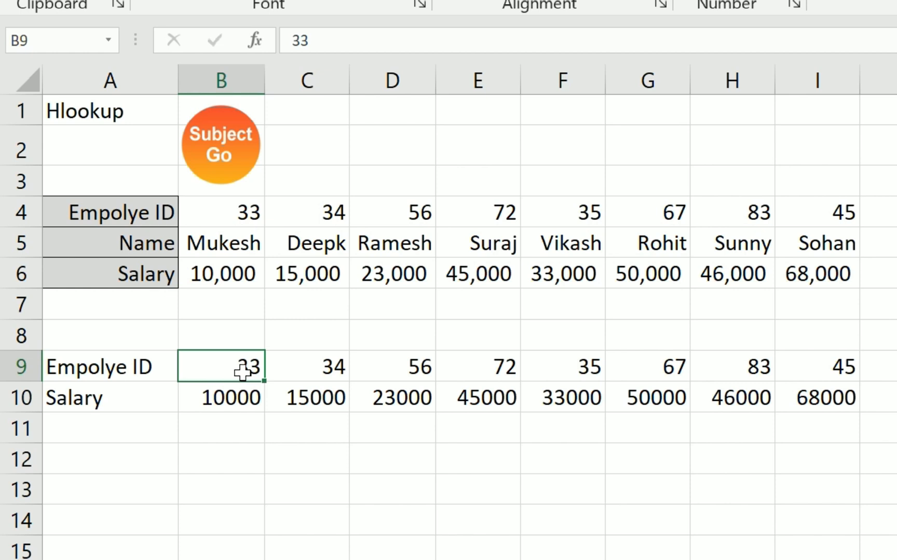
pyautogui.write('45')
pyautogui.click(450, 485)
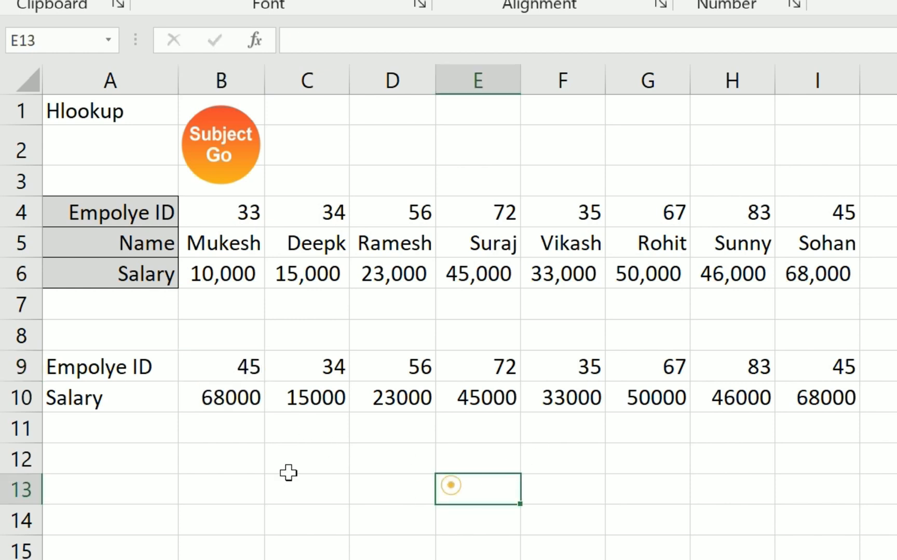
pyautogui.click(239, 362)
pyautogui.click(238, 365)
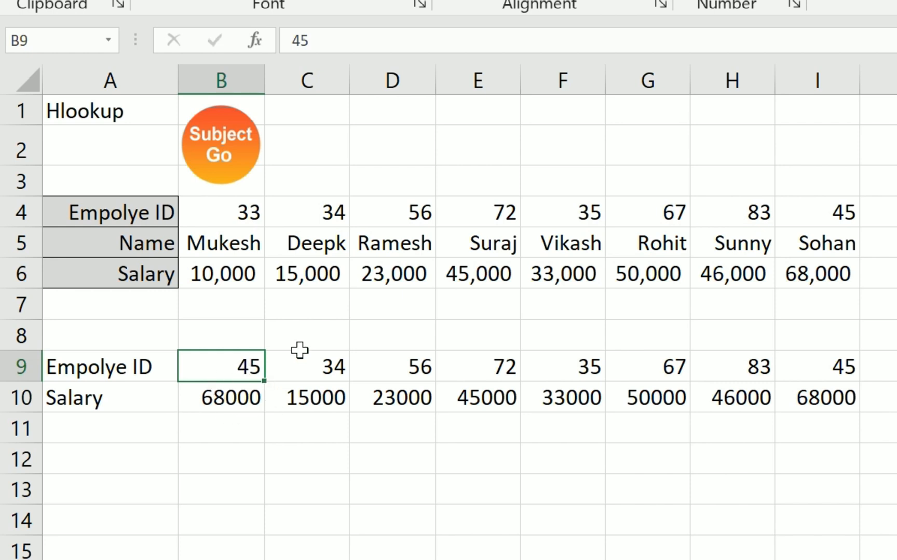
pyautogui.click(866, 213)
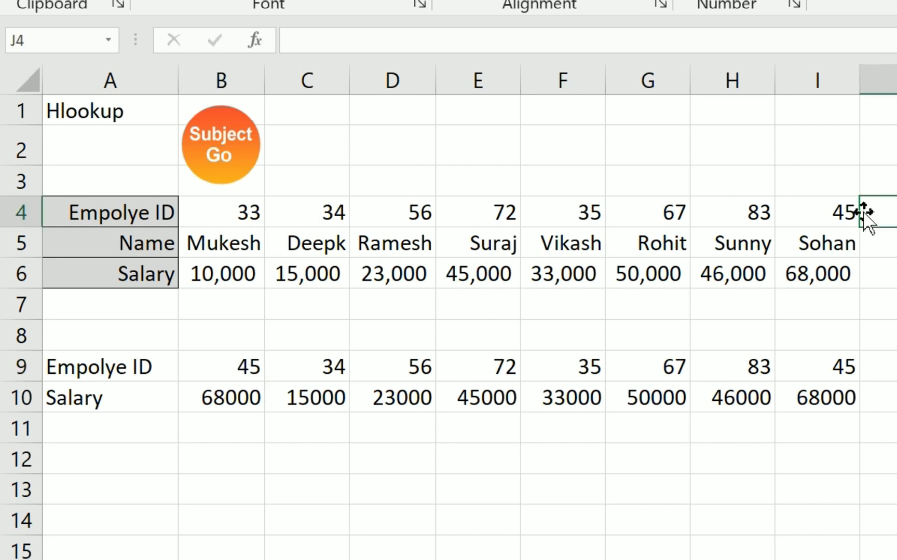
pyautogui.click(831, 212)
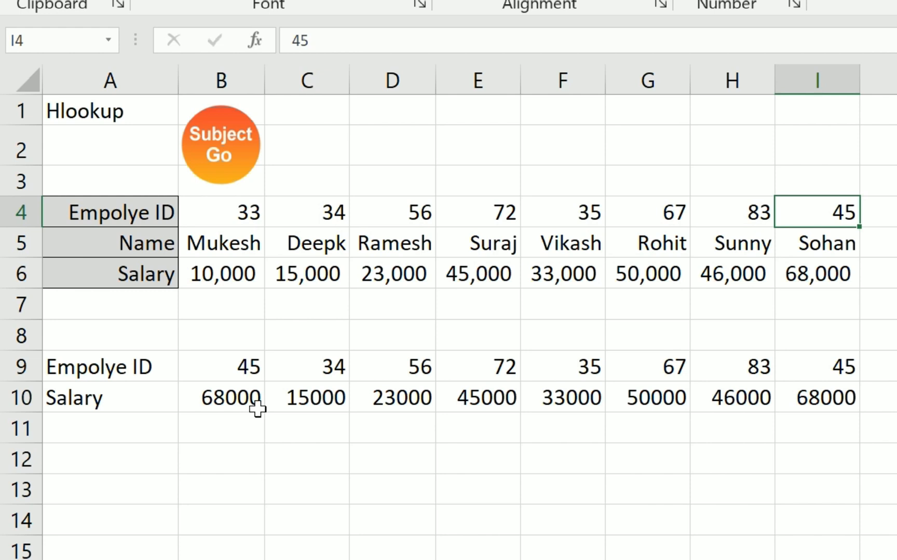
# Step: Clear the employee IDs and salary formulas beside the labels in rows 9 and 10, starting from column B
pyautogui.moveTo(208, 362); pyautogui.dragTo(883, 427)
pyautogui.press('Delete')
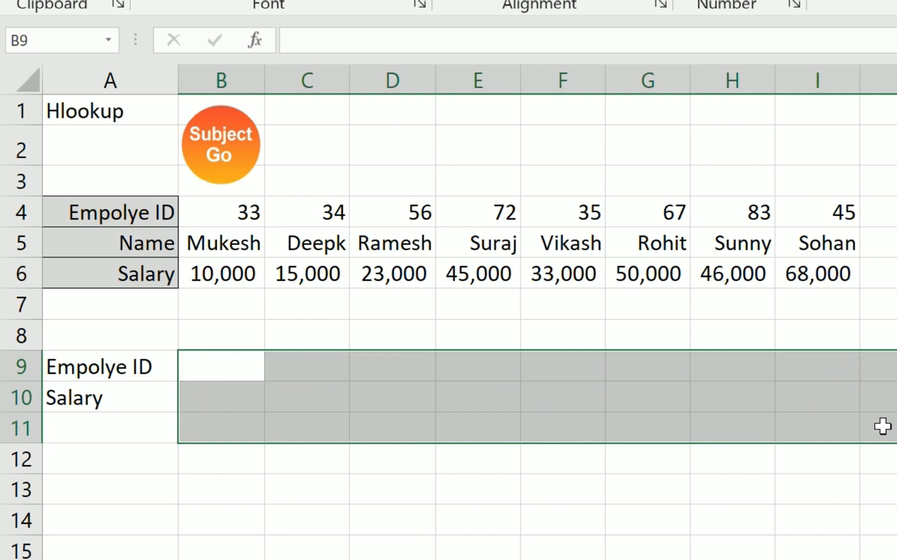
pyautogui.click(570, 400)
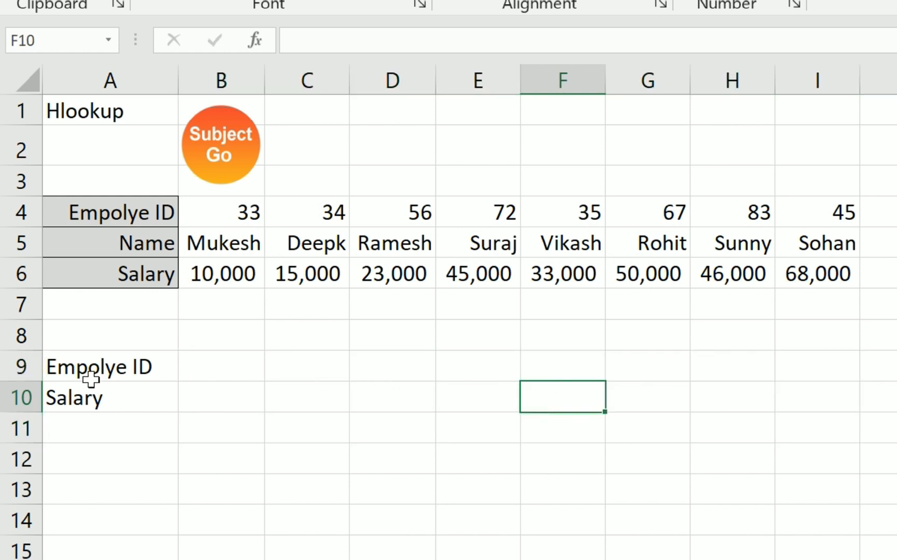
# Step: Review the lookup labels in A9:A10, the source table's ID and name entries in rows 4 and 5, and the blank cells B9:B10
pyautogui.click(74, 368)
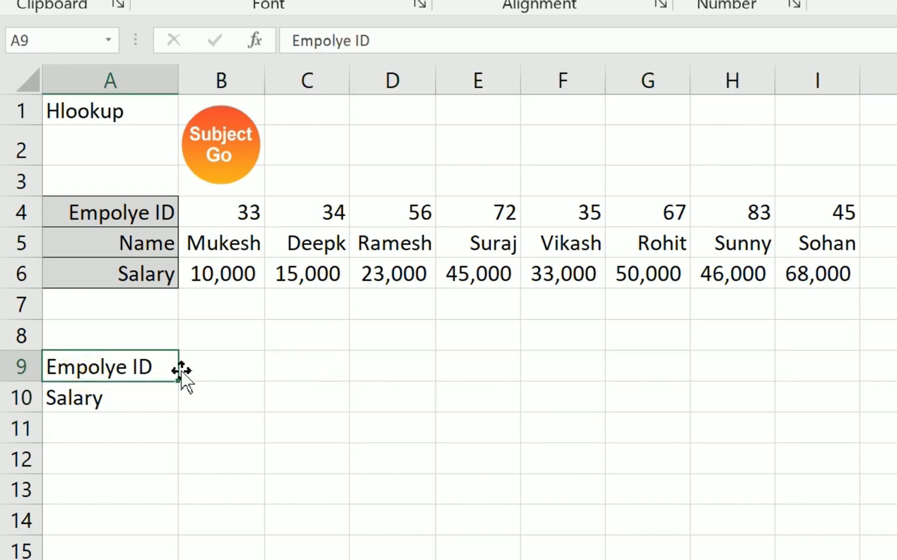
pyautogui.click(99, 401)
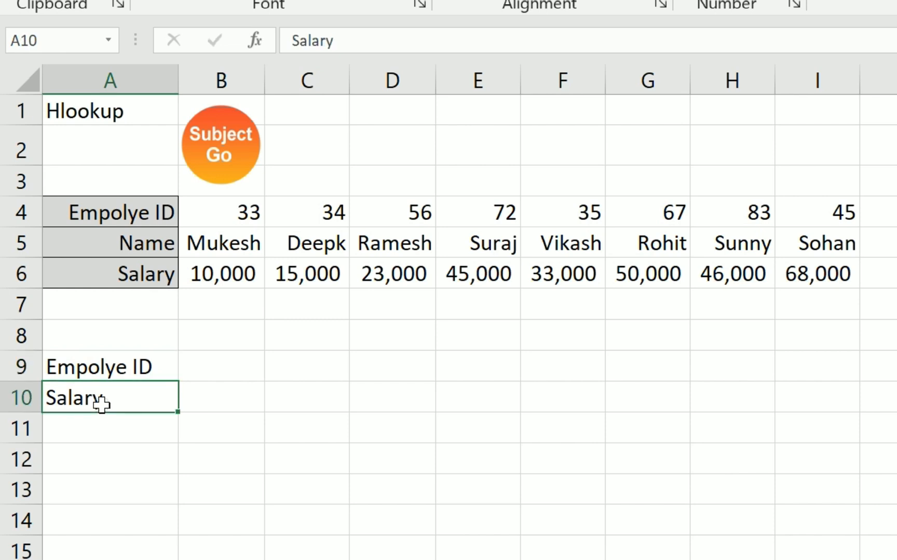
pyautogui.click(134, 369)
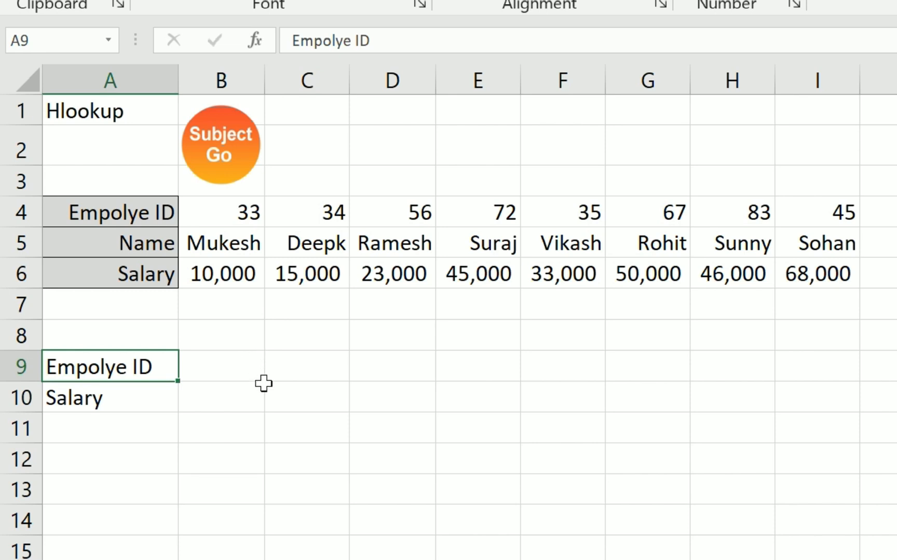
pyautogui.click(340, 248)
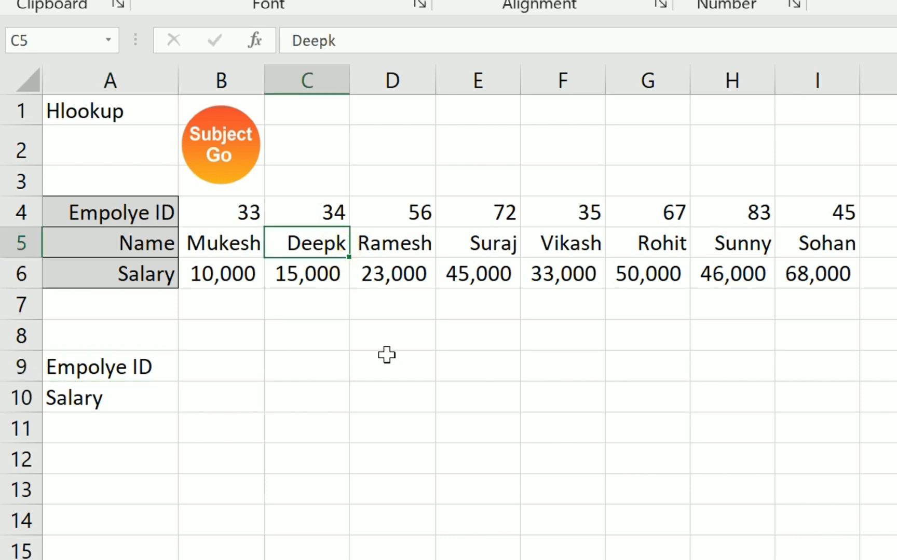
pyautogui.click(193, 241)
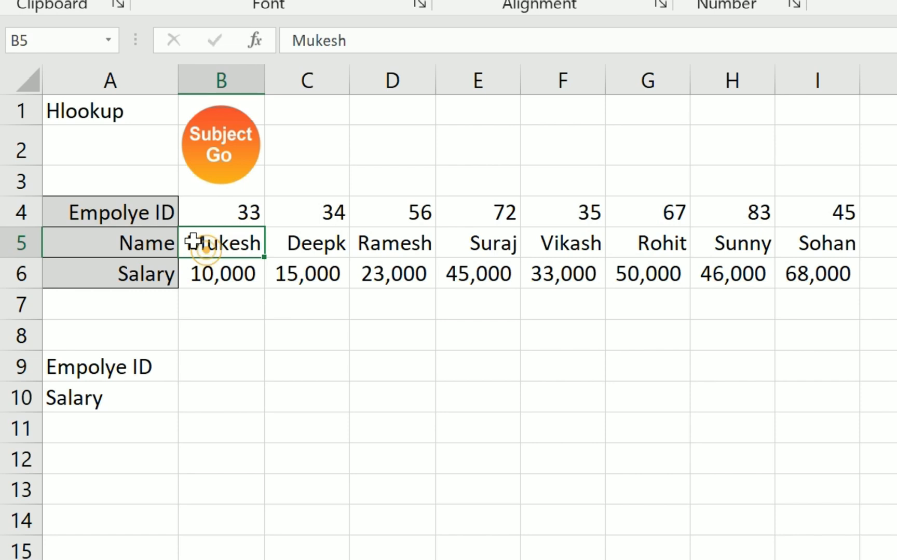
pyautogui.click(130, 210)
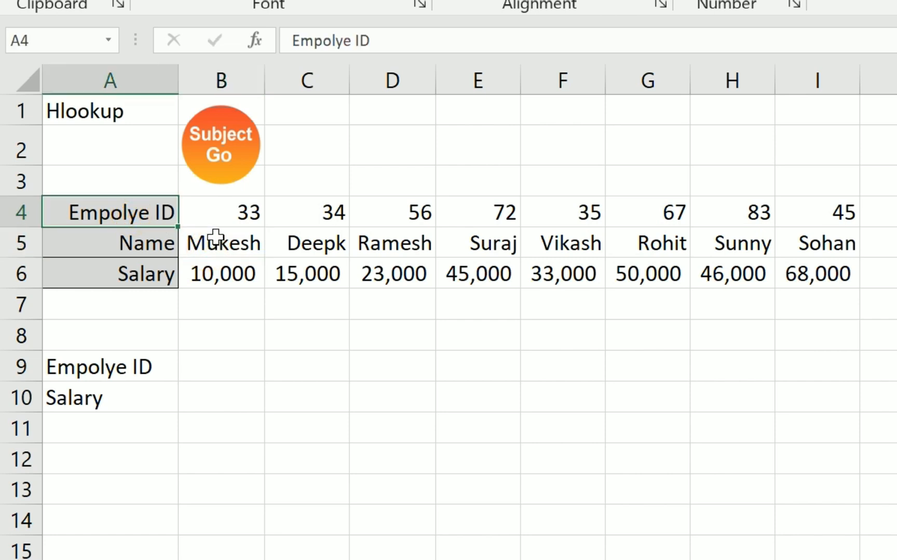
pyautogui.click(249, 210)
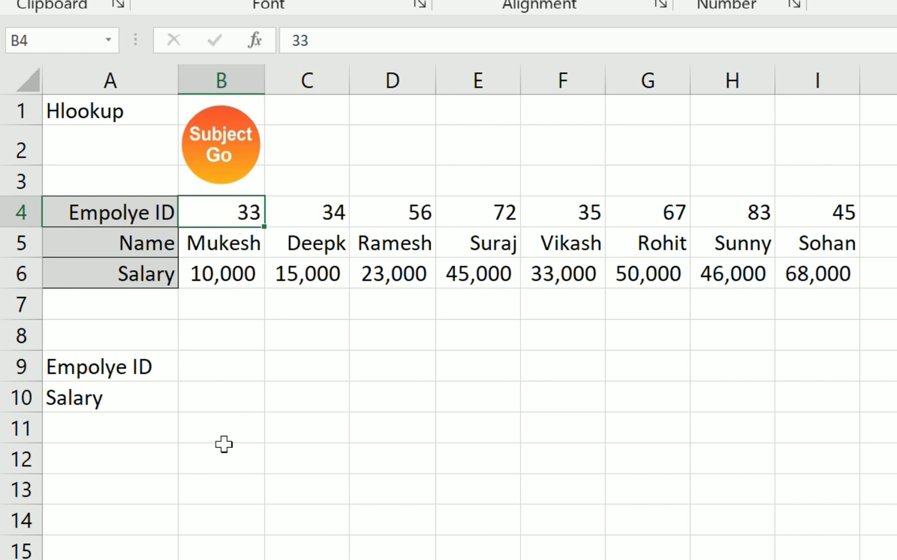
pyautogui.click(234, 369)
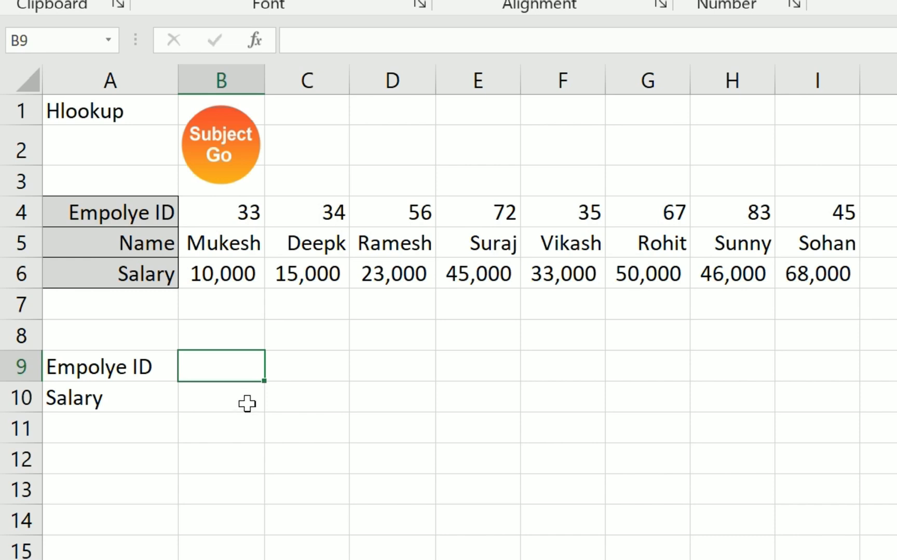
pyautogui.click(200, 399)
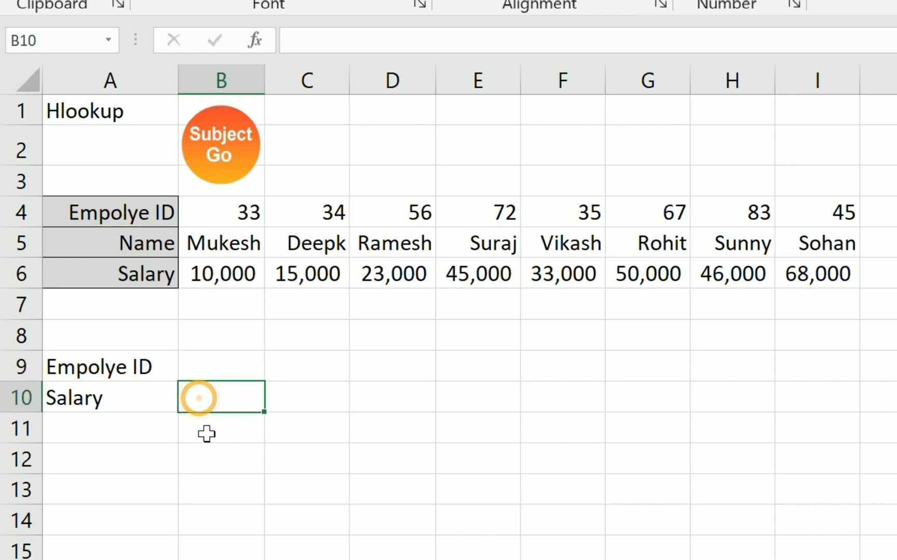
# Step: Enter the formula =HLOOKUP(B9,B4:I6,3,0) in B10 to look up the salary with an exact match
pyautogui.click(222, 369)
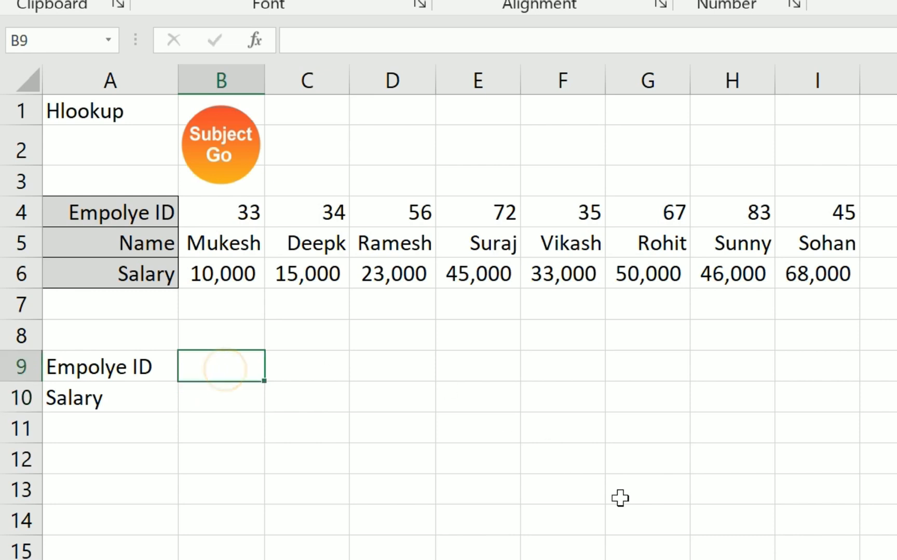
pyautogui.press('Return')
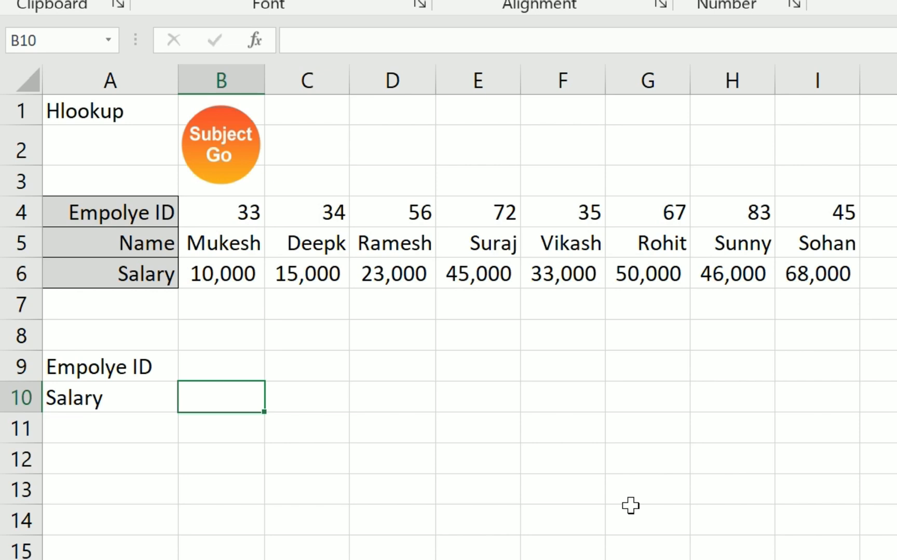
pyautogui.write('=h')
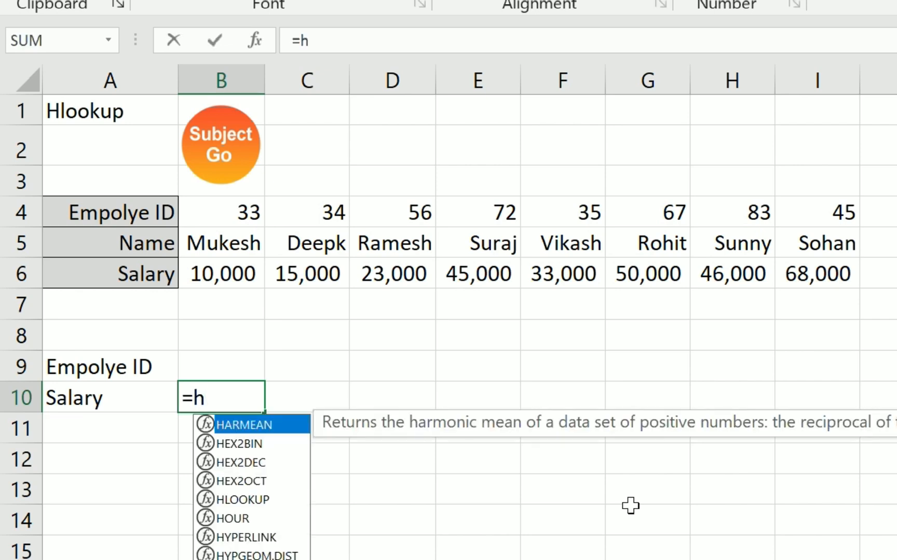
pyautogui.write('l')
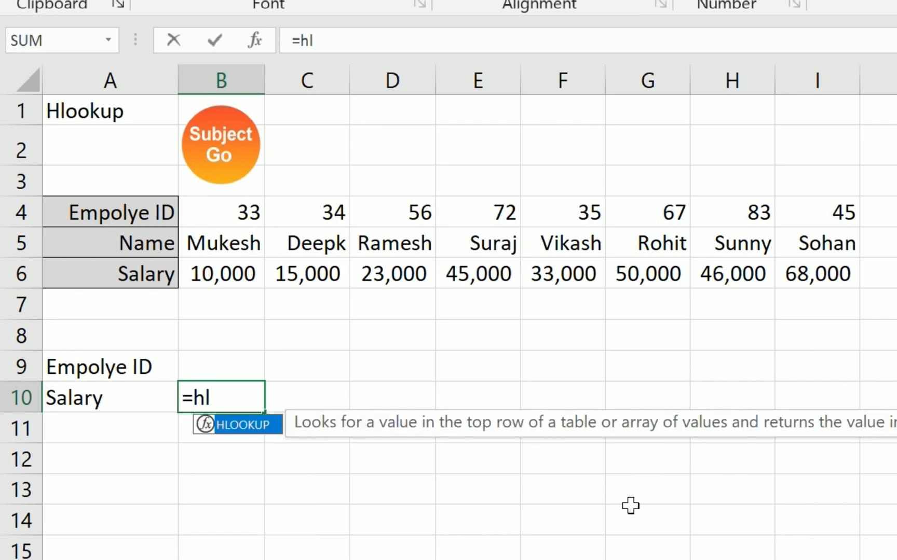
pyautogui.press('Tab')
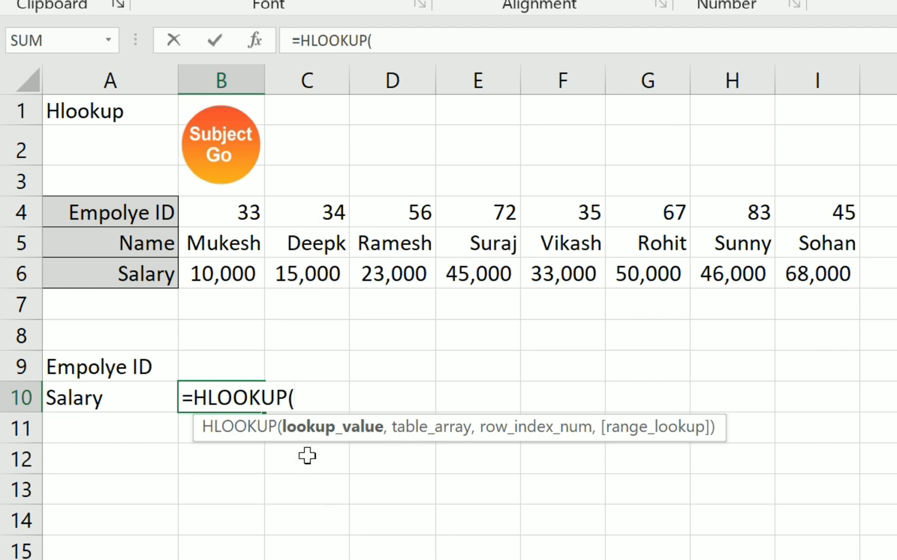
pyautogui.click(234, 367)
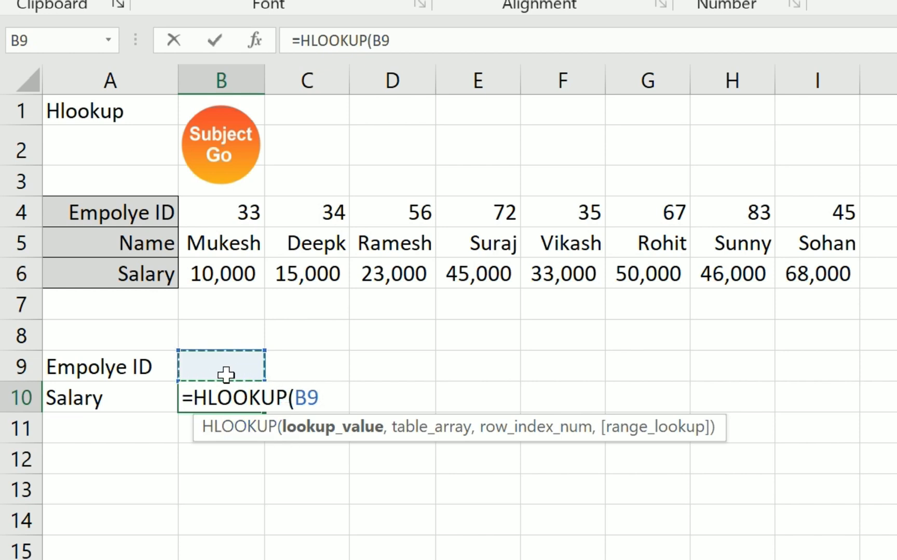
pyautogui.write(',')
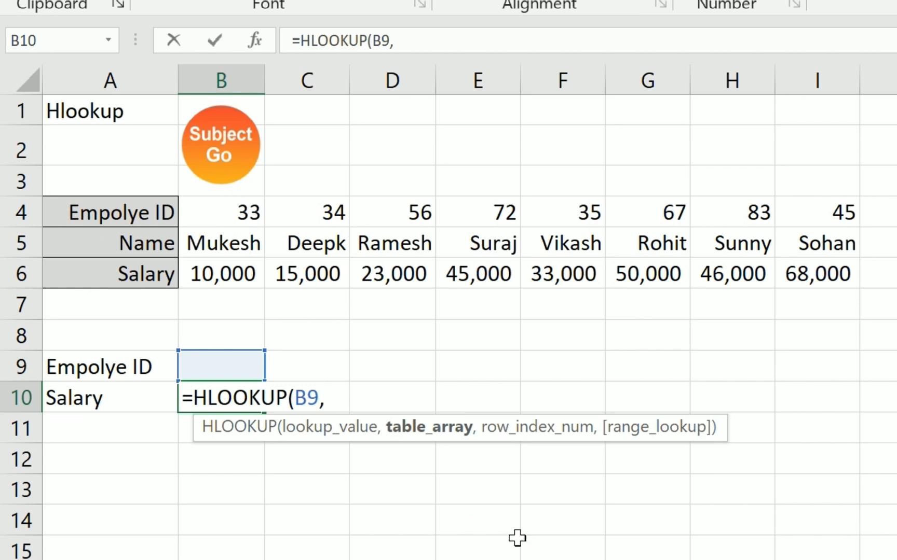
pyautogui.moveTo(223, 206); pyautogui.dragTo(849, 265)
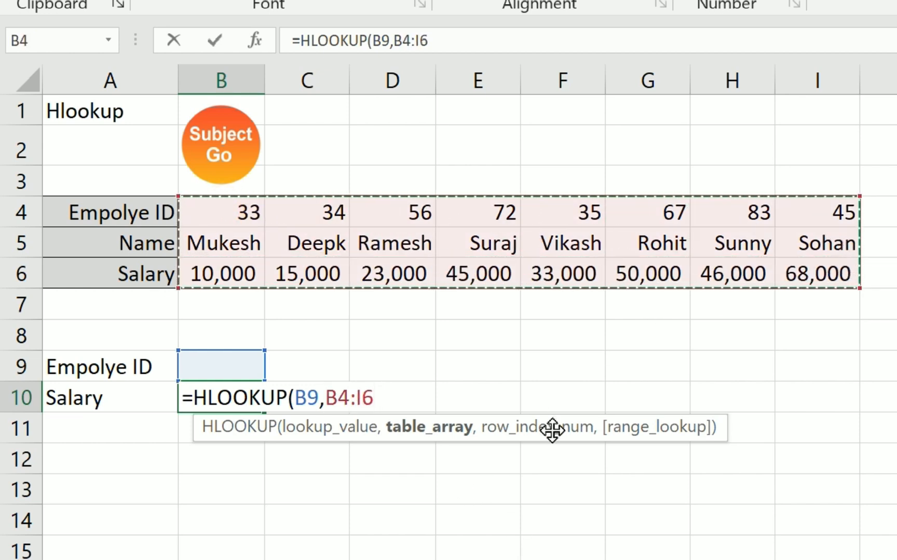
pyautogui.write(',')
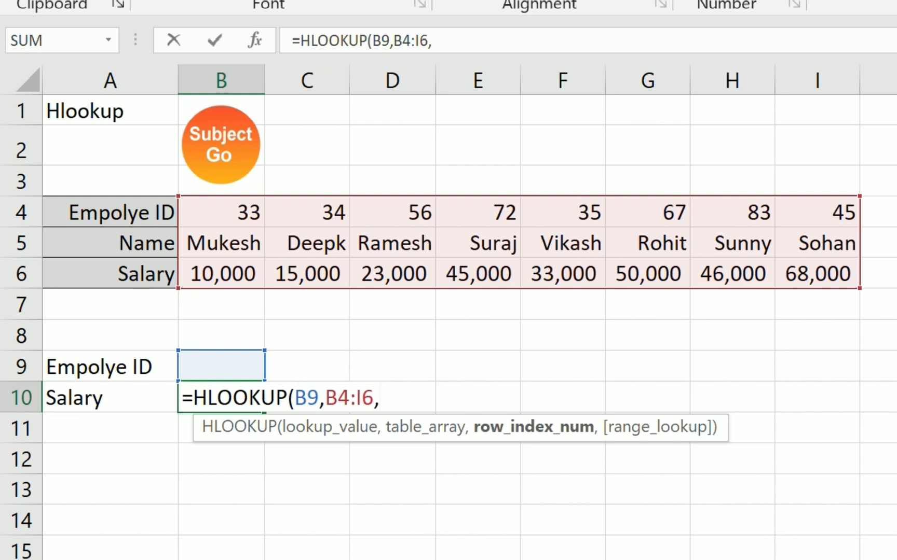
pyautogui.write('3,')
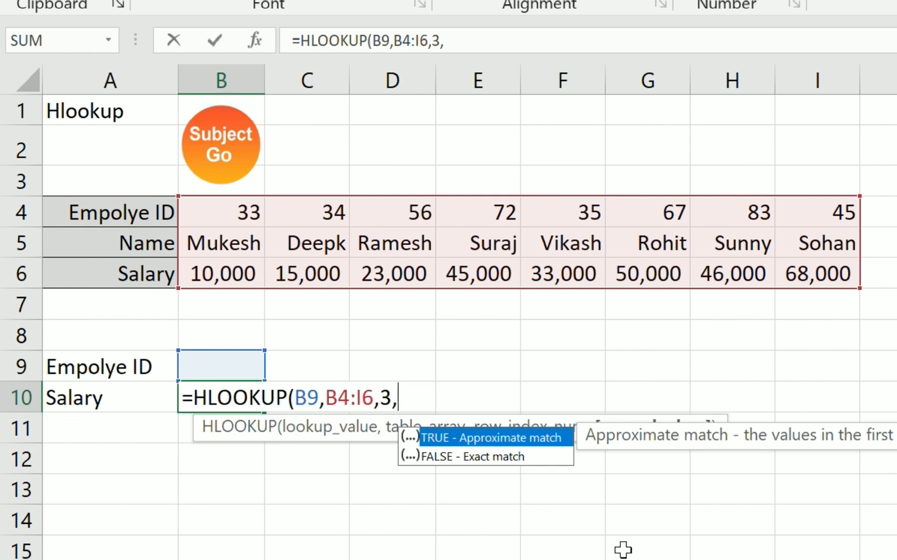
pyautogui.write('0')
pyautogui.write(')')
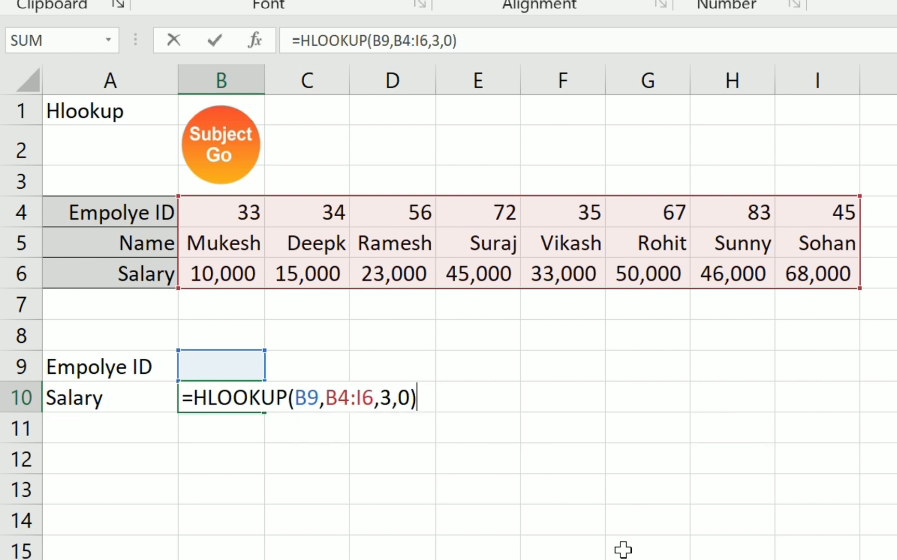
pyautogui.press('Return')
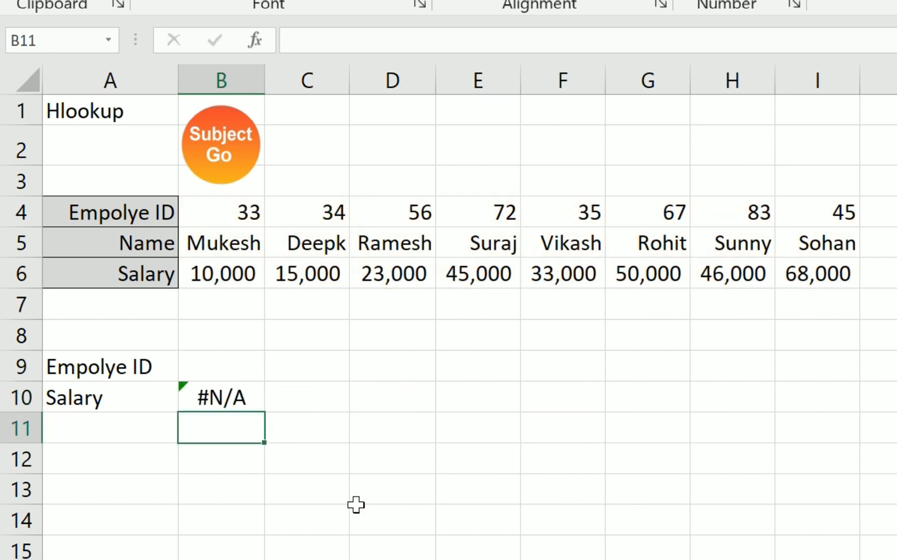
# Step: Enter employee ID 34 in B9 as the lookup value and check the salary formula with it
pyautogui.click(222, 399)
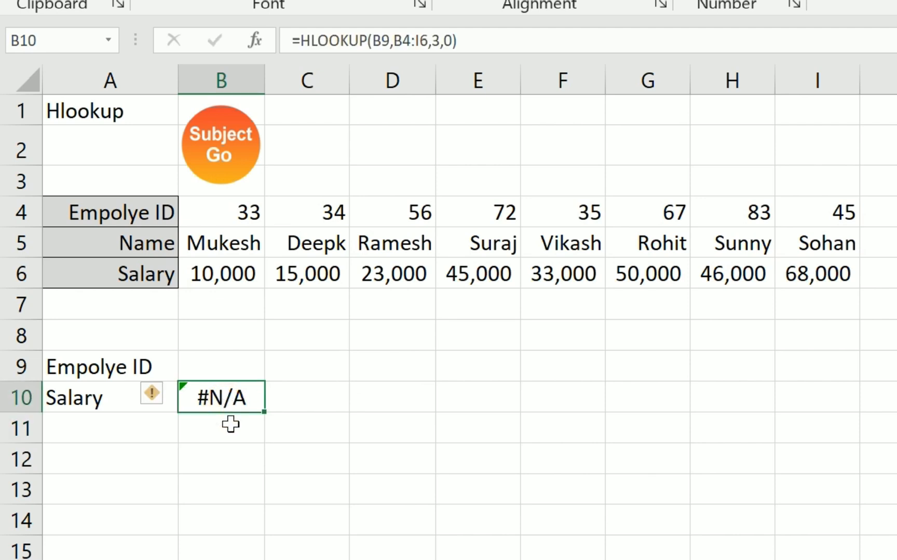
pyautogui.click(235, 365)
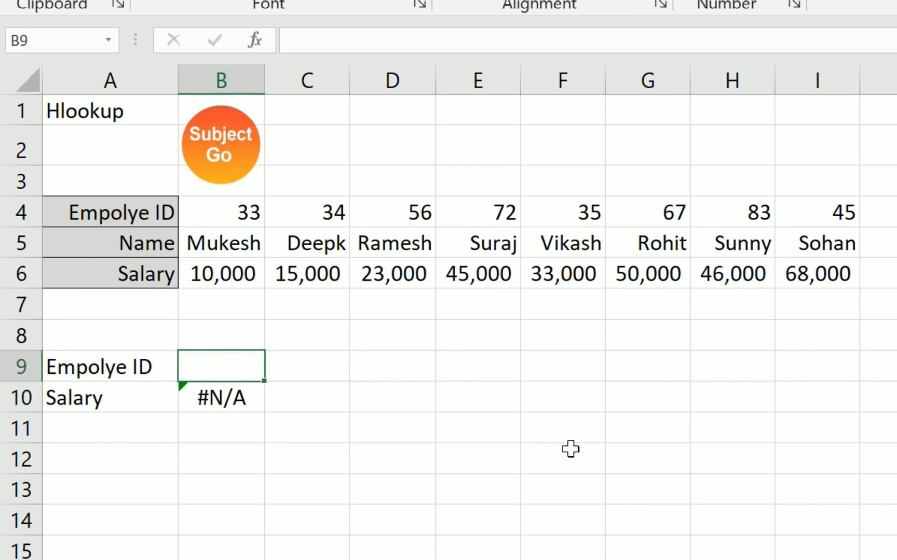
pyautogui.write('34')
pyautogui.press('Return')
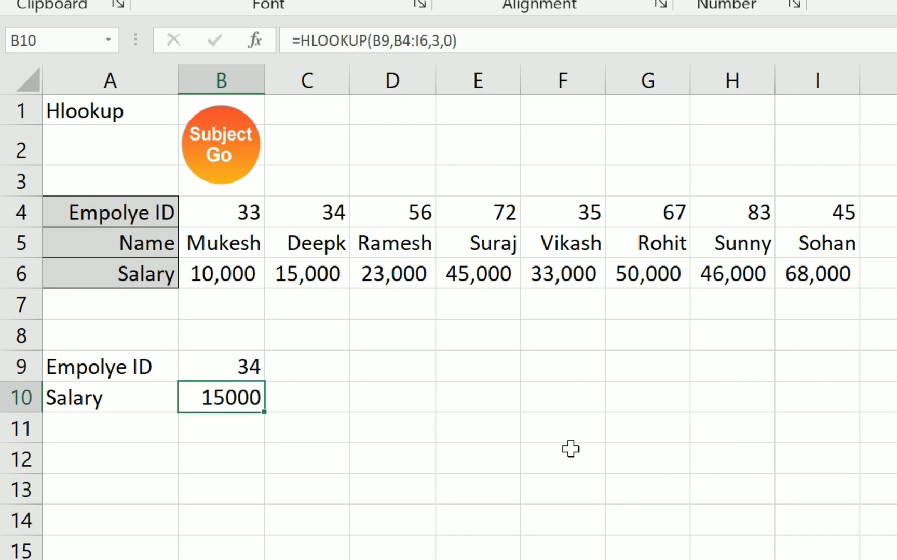
pyautogui.click(240, 366)
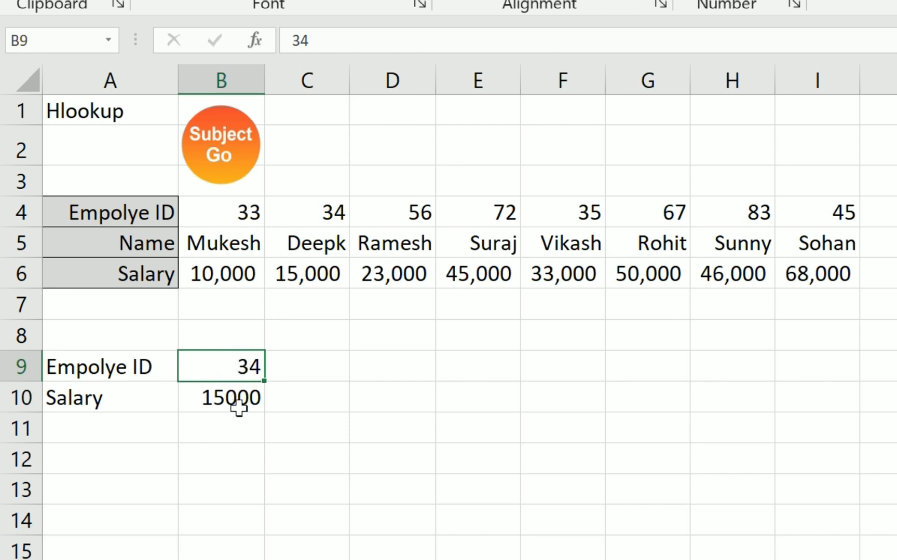
# Step: Set the lookup employee ID in B9 to 56 and check the salary formula with it
pyautogui.write('56')
pyautogui.press('Return')
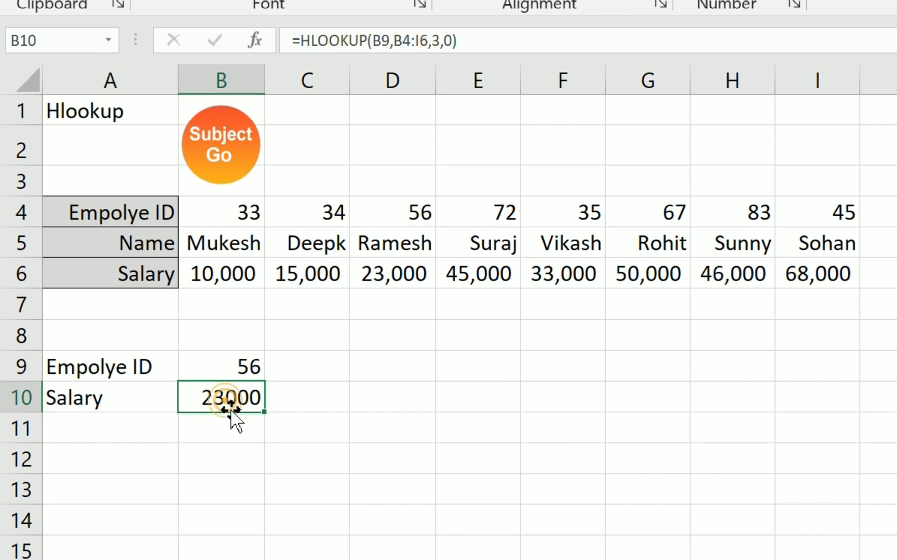
pyautogui.click(234, 366)
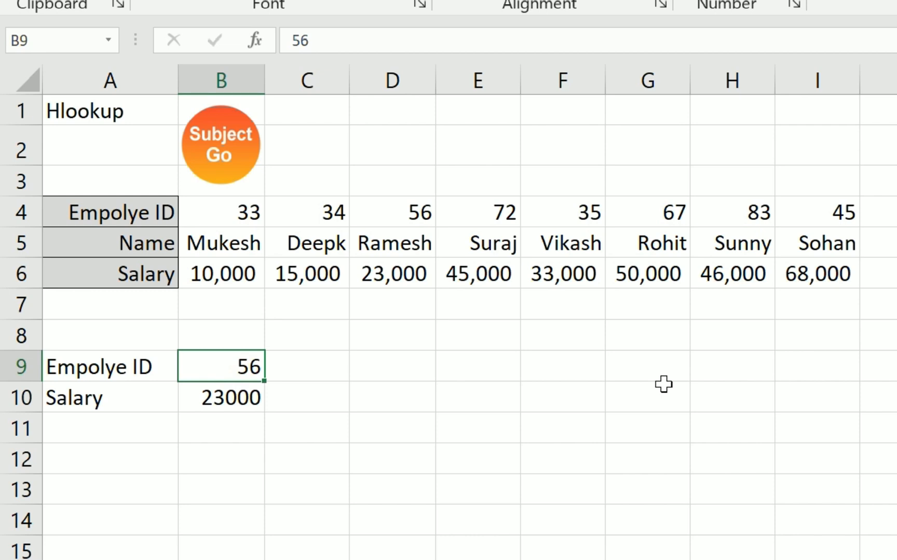
# Step: Enter the additional lookup employee IDs 34, 72 and 35 in C9, D9 and E9
pyautogui.click(311, 363)
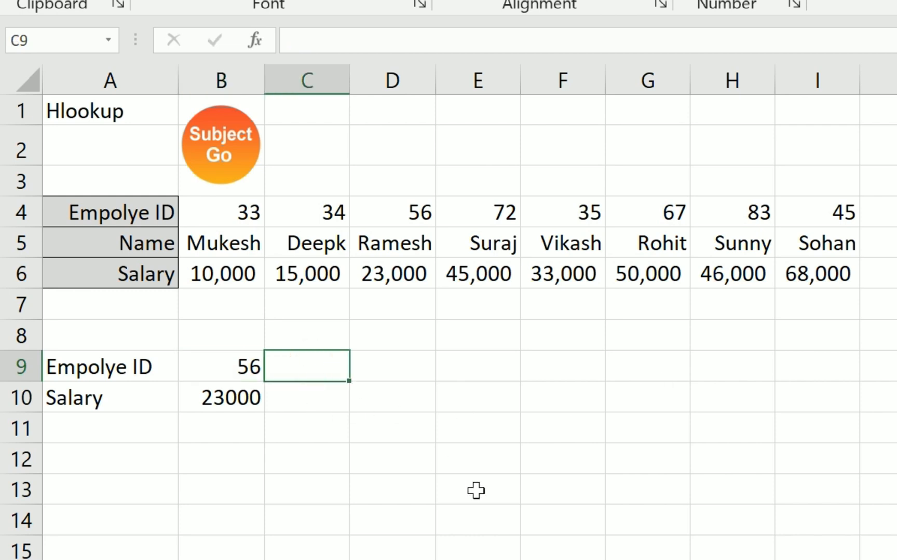
pyautogui.write('34')
pyautogui.click(399, 363)
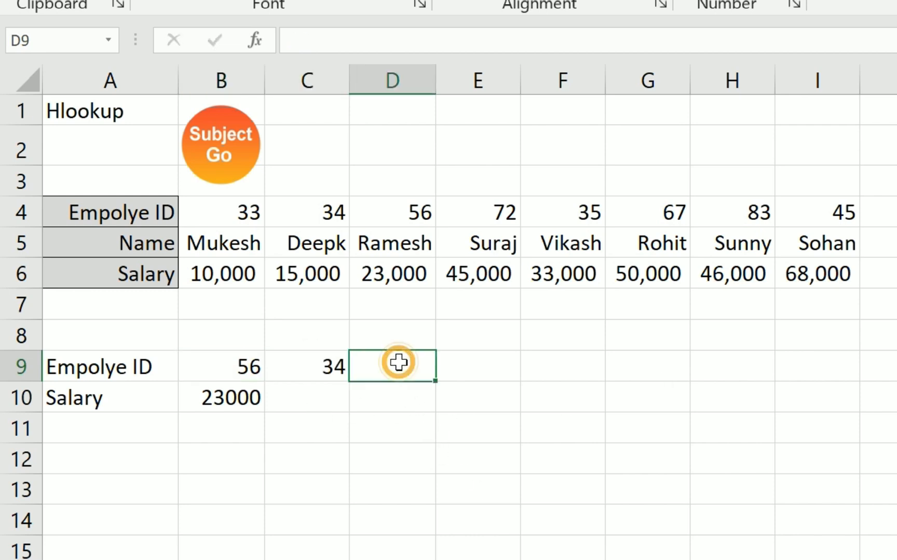
pyautogui.write('72')
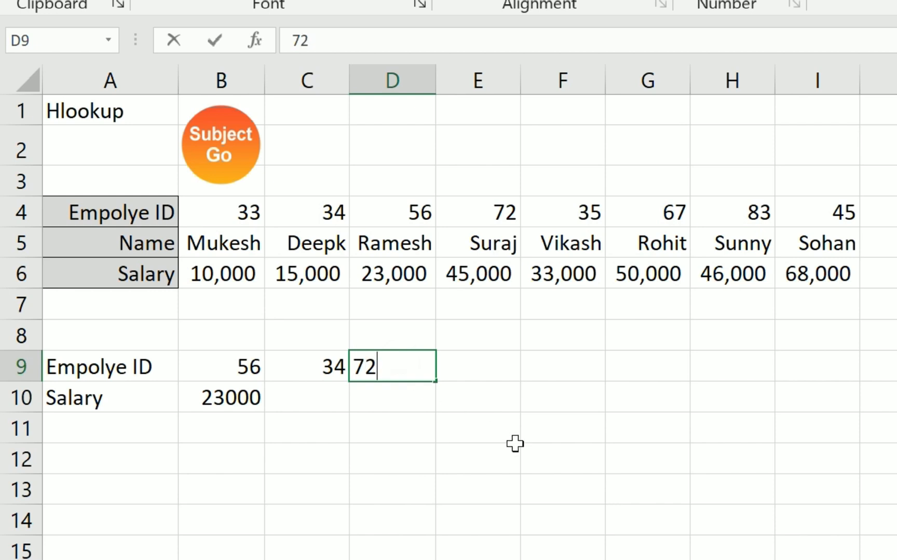
pyautogui.click(553, 460)
pyautogui.click(505, 365)
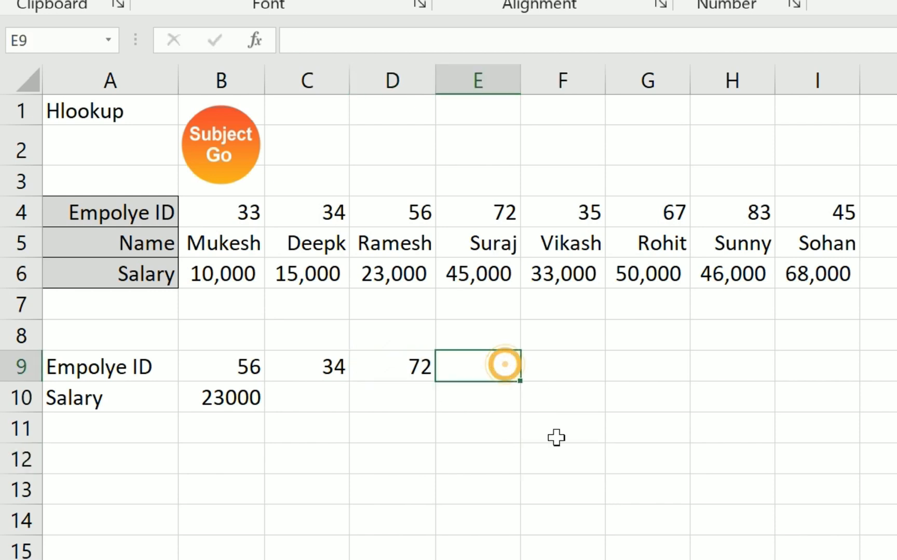
pyautogui.write('35')
pyautogui.click(583, 505)
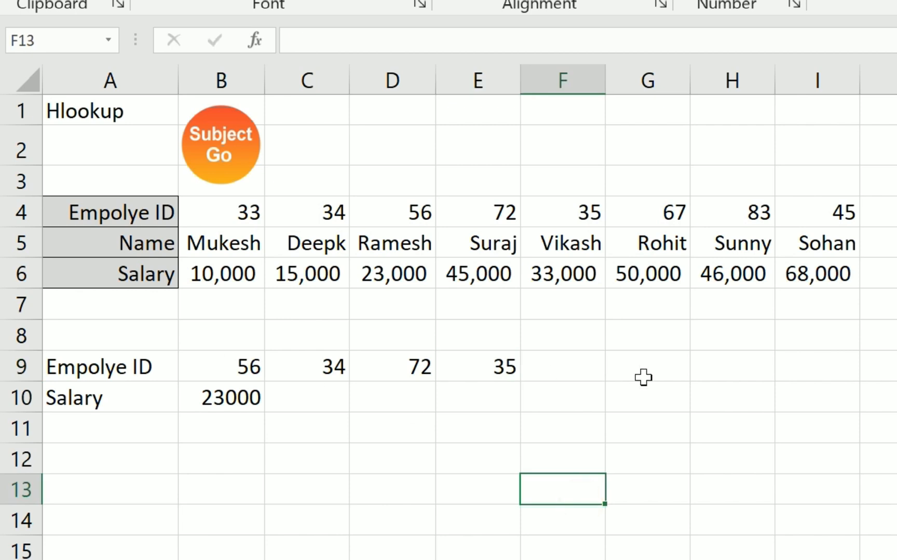
# Step: Try filling the salary formula from B10 across to E10 with its relative table range, and undo the fill
pyautogui.click(225, 397)
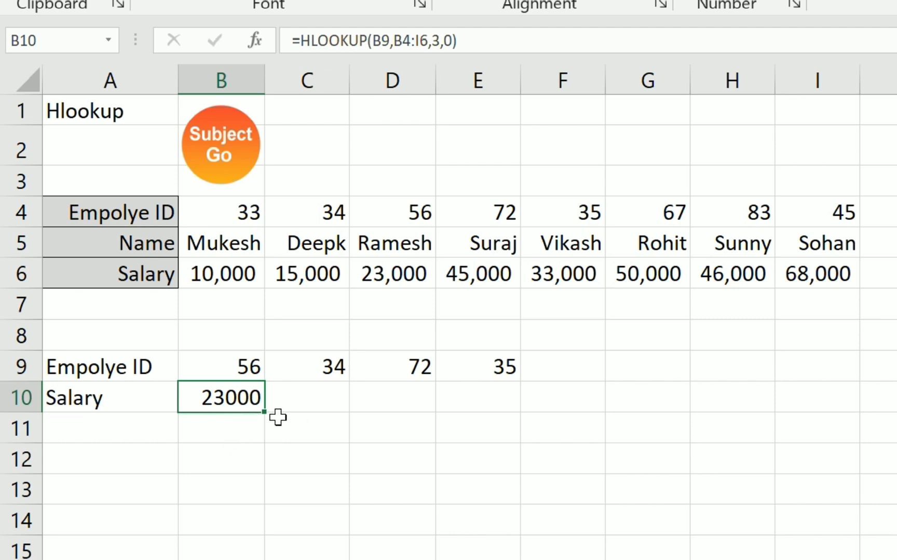
pyautogui.moveTo(264, 411); pyautogui.dragTo(534, 385)
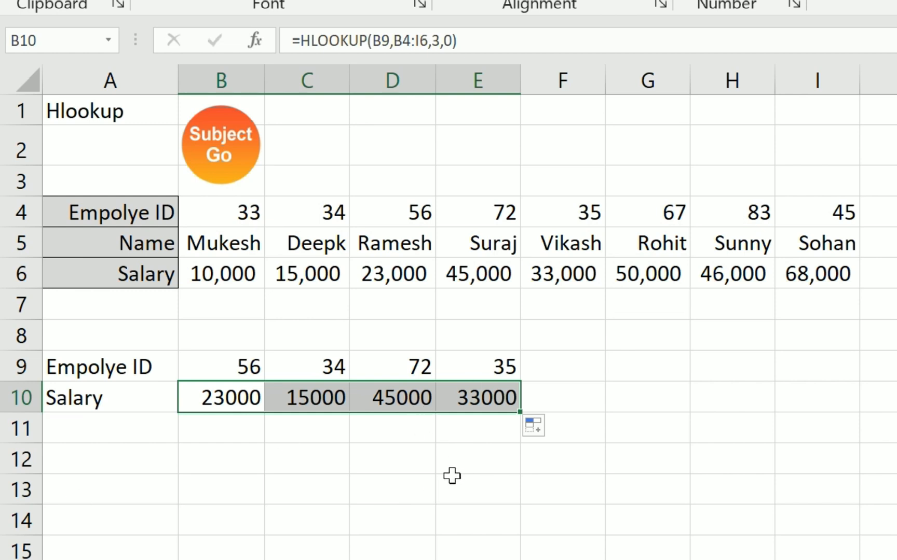
pyautogui.click(452, 476)
pyautogui.hotkey('ctrl', 'z')
pyautogui.click(367, 457)
# Step: Make the table range in B10's formula absolute, so that it reads =HLOOKUP(B9,$B$4:$I$6,3,0)
pyautogui.click(240, 396)
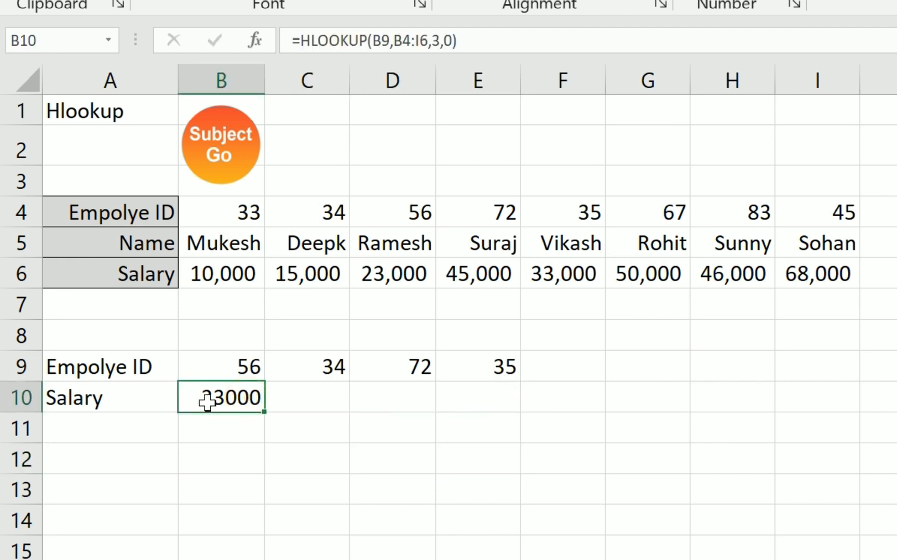
pyautogui.click(395, 42)
pyautogui.moveTo(395, 41); pyautogui.dragTo(428, 41)
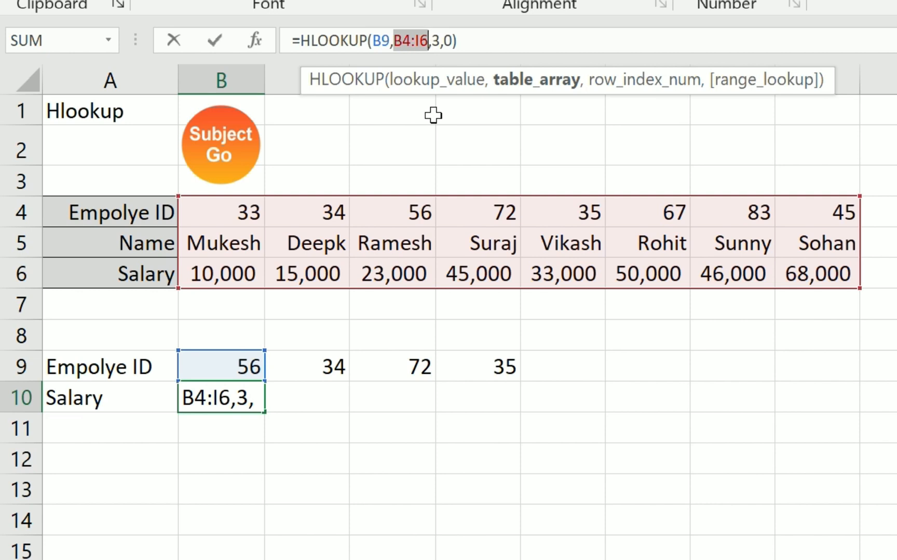
pyautogui.press('F4')
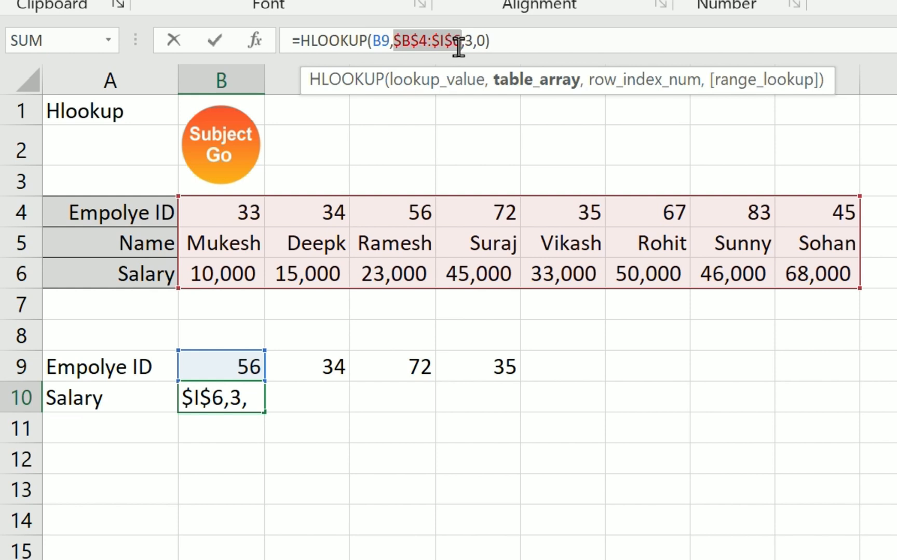
pyautogui.click(395, 40)
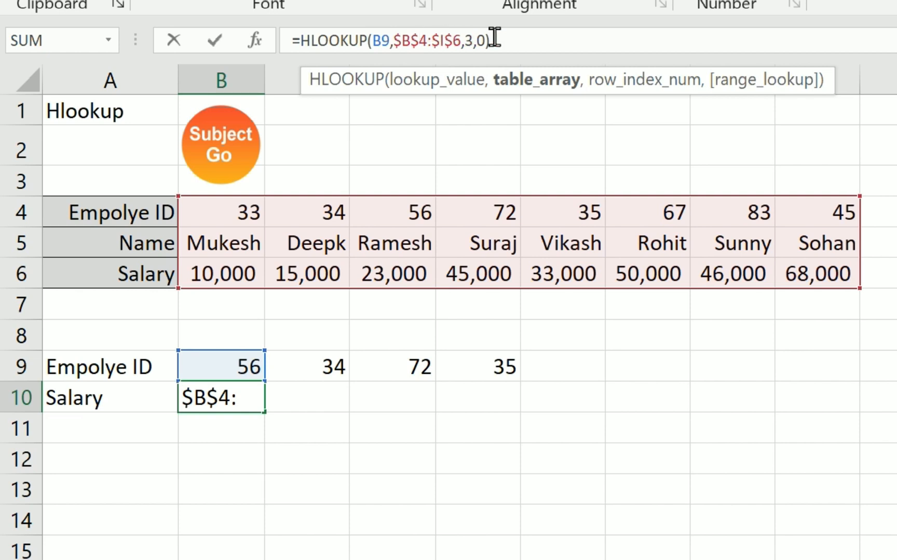
pyautogui.click(516, 38)
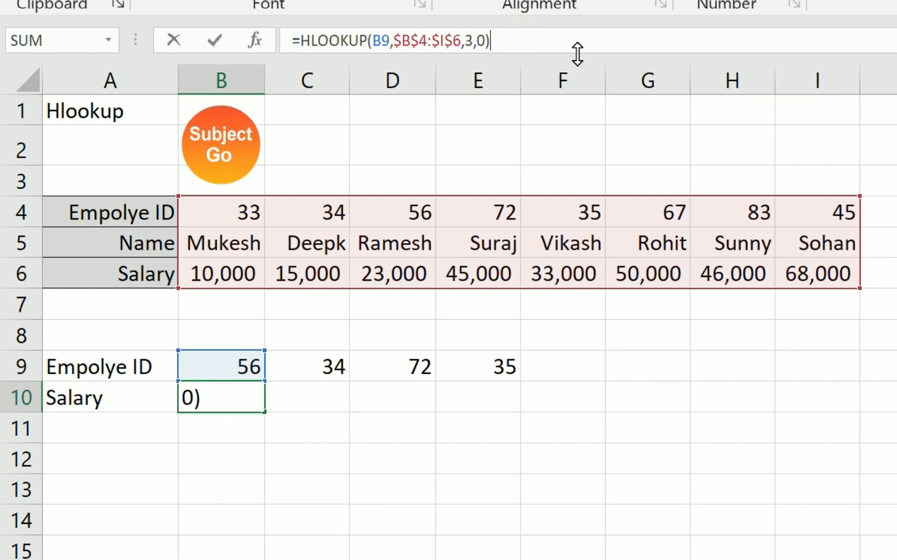
pyautogui.press('Return')
# Step: Fill the salary formula from B10 across to G10 and inspect the copy in F10
pyautogui.click(202, 400)
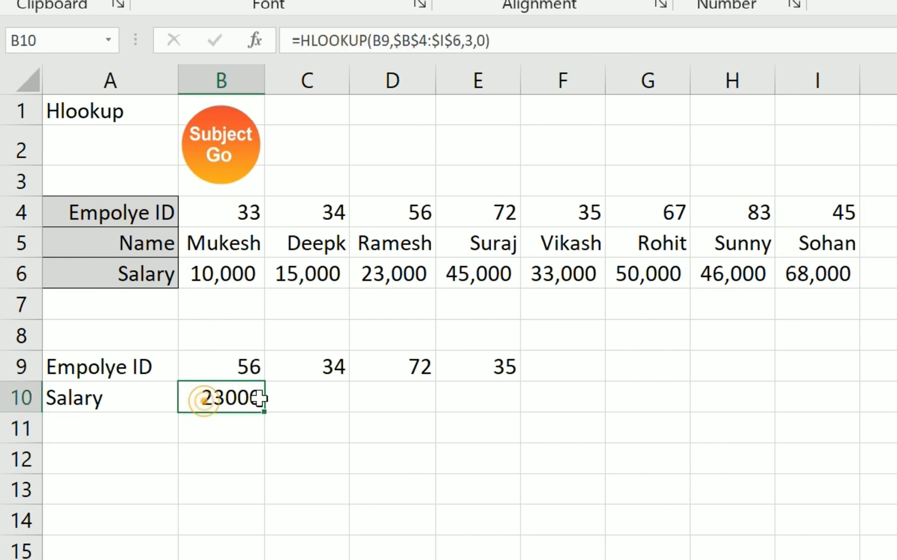
pyautogui.moveTo(264, 410); pyautogui.dragTo(661, 407)
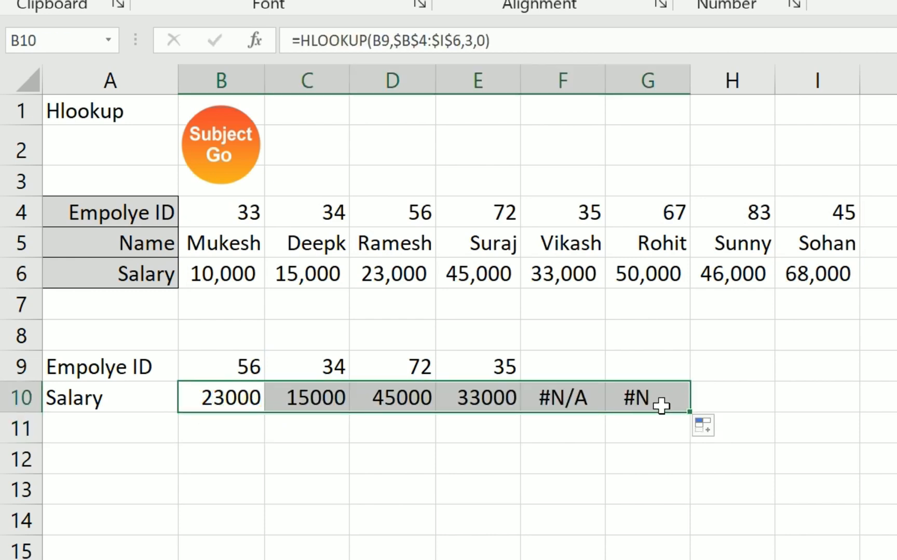
pyautogui.click(565, 430)
pyautogui.click(550, 358)
pyautogui.click(549, 397)
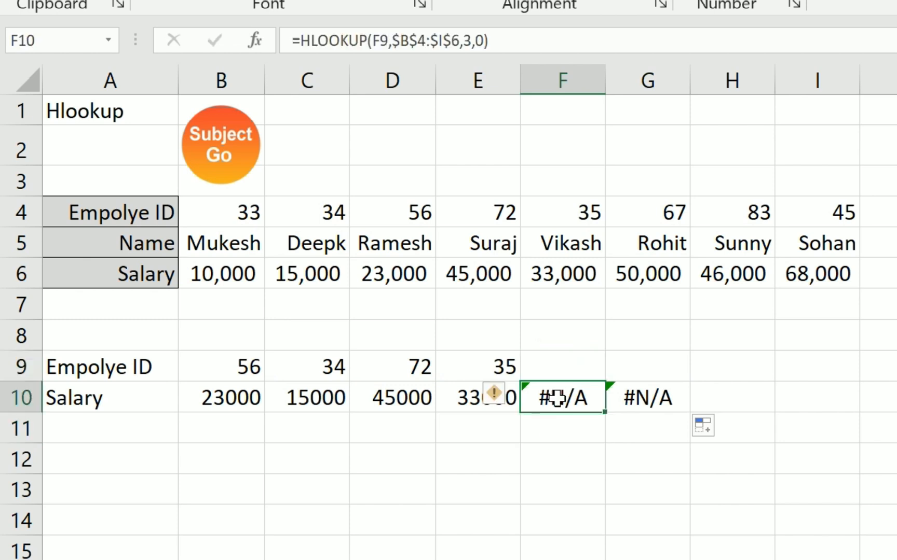
# Step: Enter employee IDs 83 in F9 and 33 in G9 as lookup values for the copied salary formulas
pyautogui.click(553, 371)
pyautogui.write('83')
pyautogui.press('Tab')
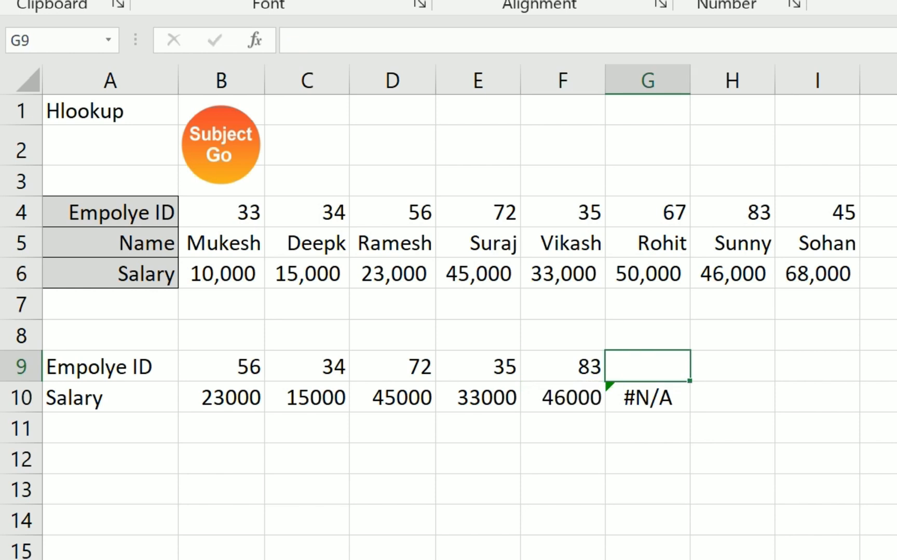
pyautogui.write('33')
pyautogui.press('Return')
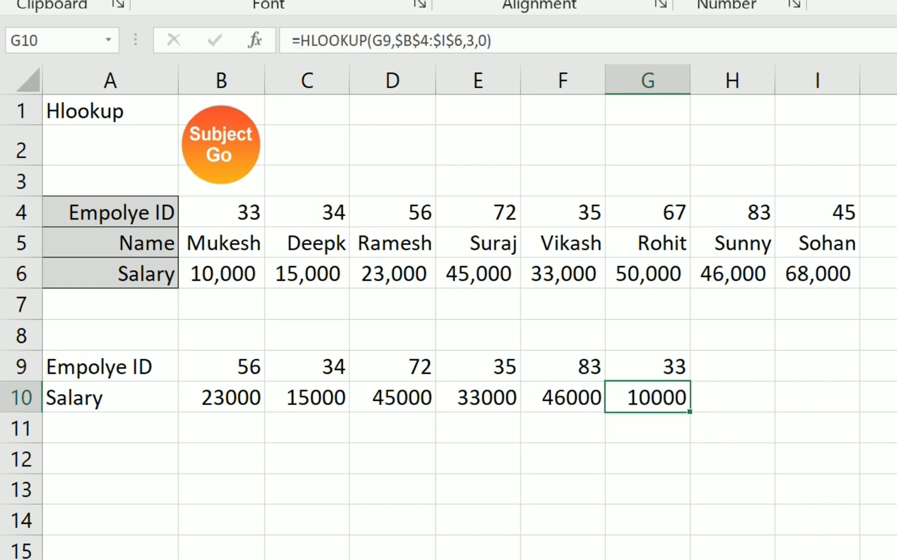
pyautogui.click(650, 454)
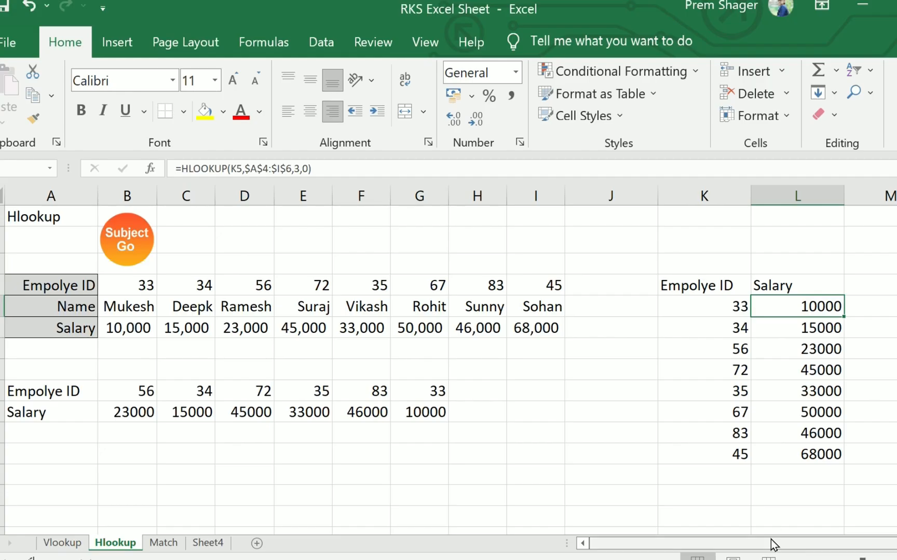
# Step: Clear the existing salary formulas in L5:L12 and review the vertical employee ID list beside them in column K
pyautogui.moveTo(770, 540)
pyautogui.mouseDown()
pyautogui.moveTo(799, 551)
pyautogui.moveTo(773, 551)
pyautogui.mouseUp()
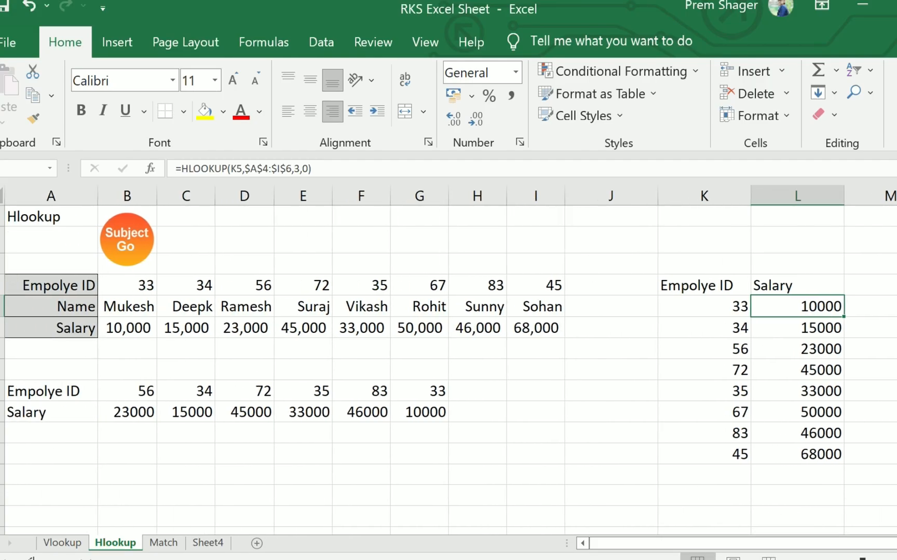
pyautogui.scroll(-1, 456, 366)
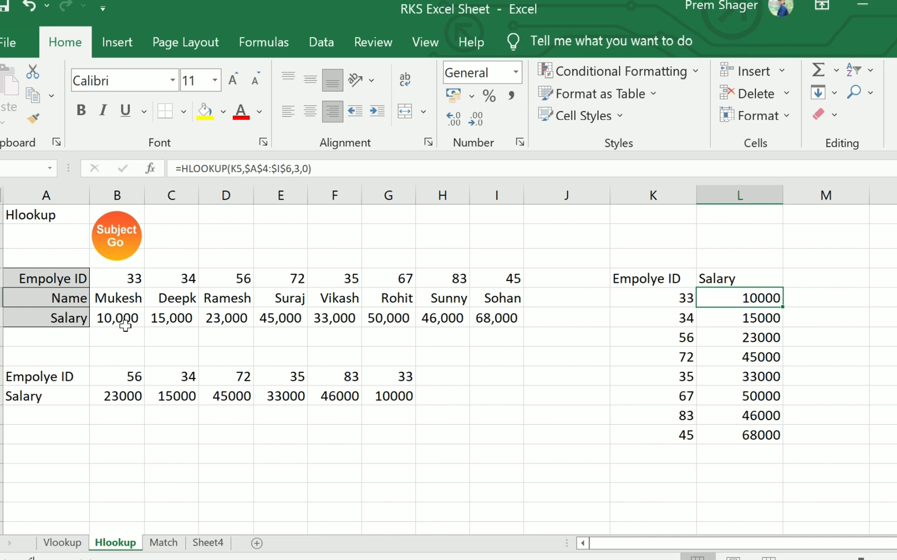
pyautogui.moveTo(735, 291); pyautogui.dragTo(756, 434)
pyautogui.press('Delete')
pyautogui.click(749, 467)
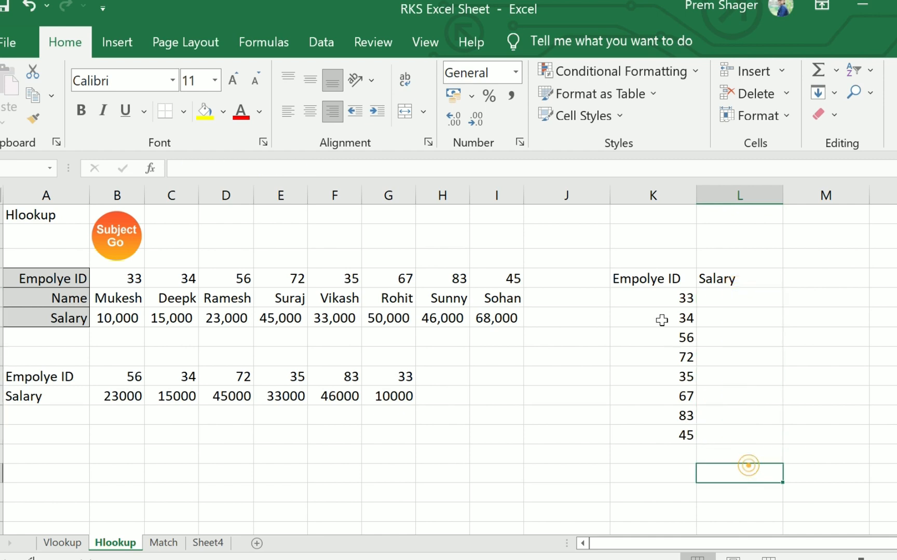
pyautogui.click(661, 318)
pyautogui.click(667, 297)
pyautogui.click(669, 353)
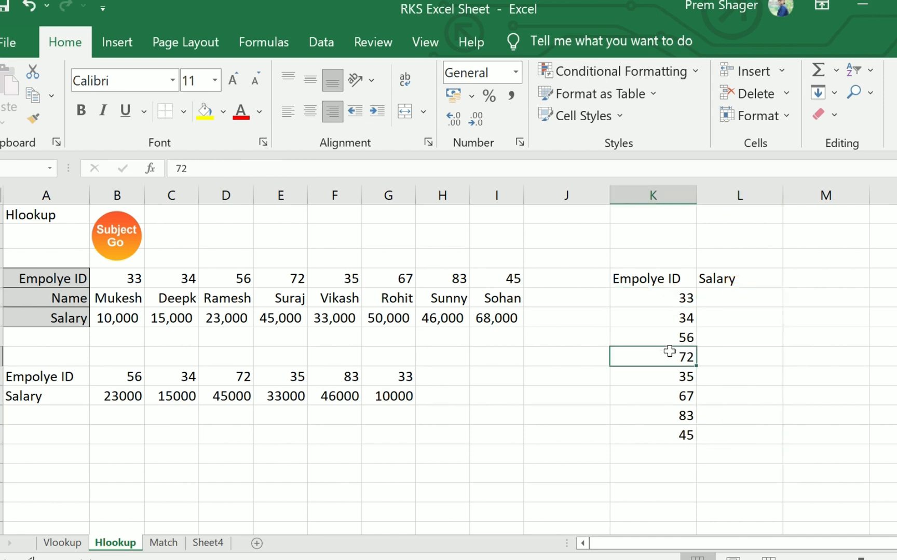
# Step: Enter the formula =HLOOKUP(K5,B4:I6,3,0) in L5 to look up the first listed employee's salary
pyautogui.click(734, 299)
pyautogui.write('=')
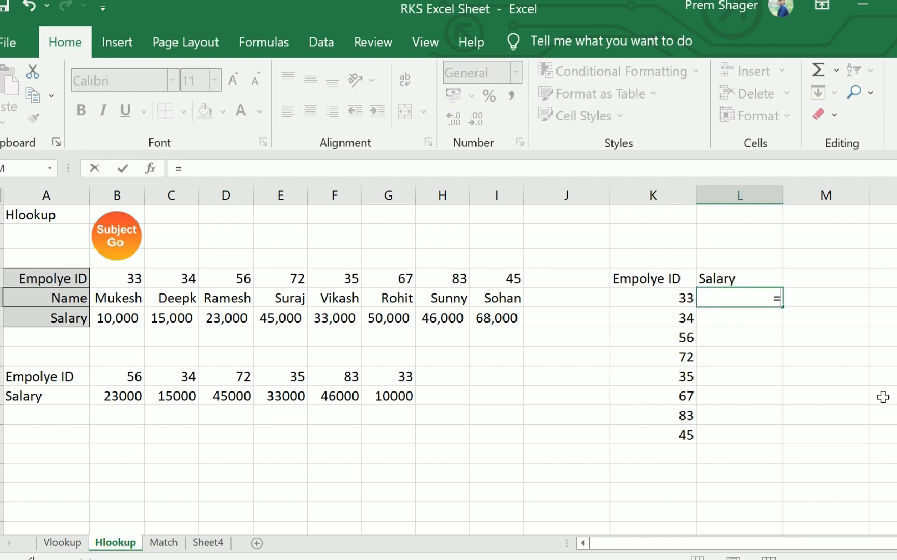
pyautogui.write('hloo')
pyautogui.press('Tab')
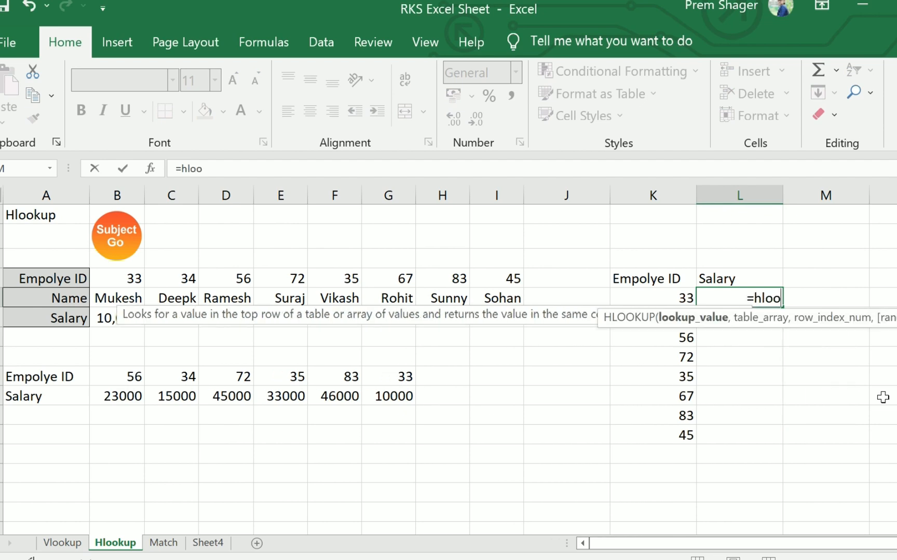
pyautogui.click(651, 294)
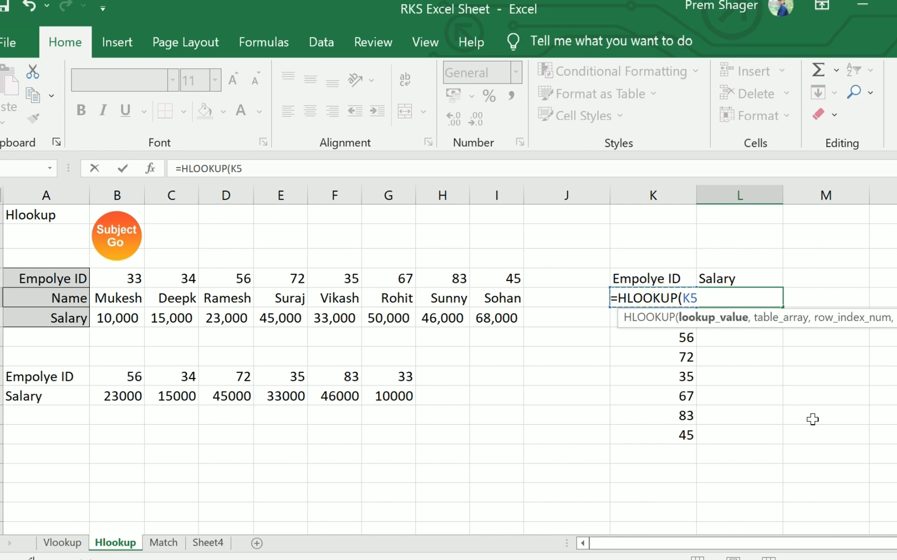
pyautogui.write(',')
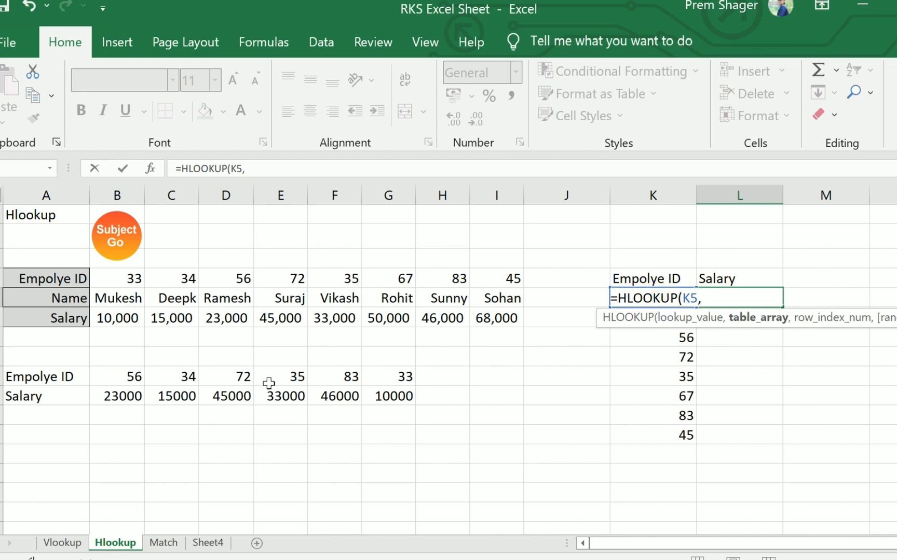
pyautogui.moveTo(115, 286); pyautogui.dragTo(510, 316)
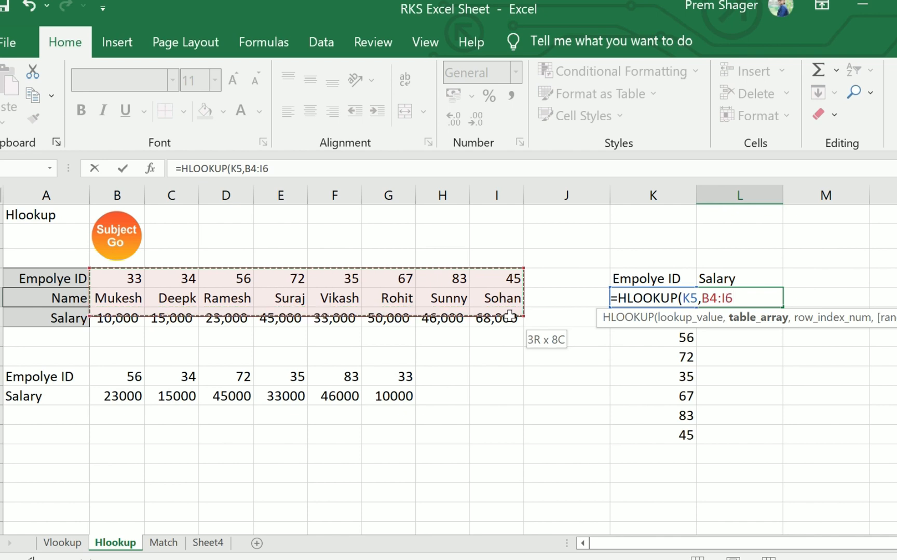
pyautogui.write(',')
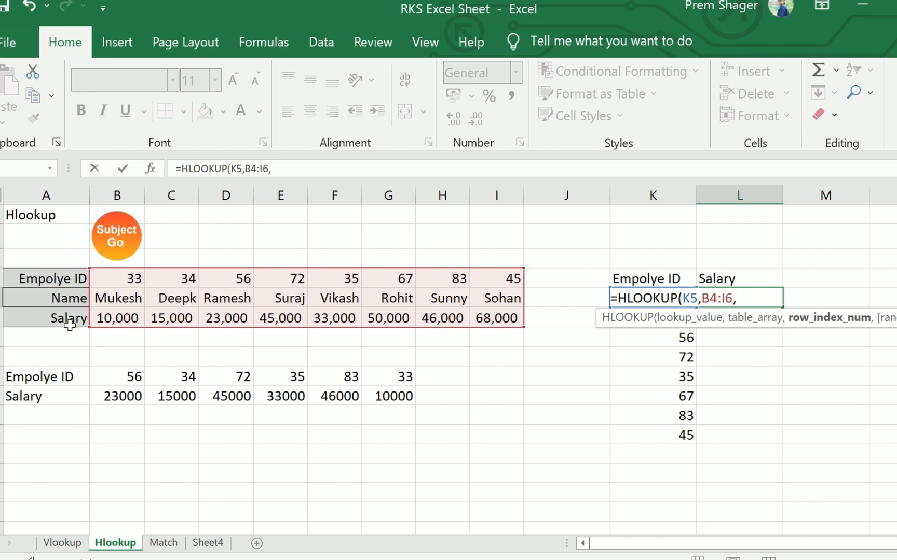
pyautogui.write('3,0')
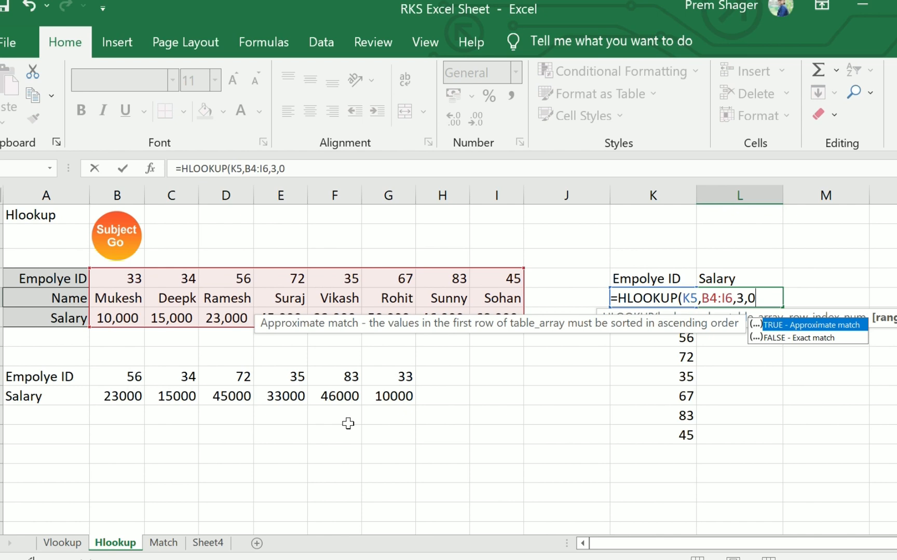
pyautogui.write(')')
pyautogui.press('Return')
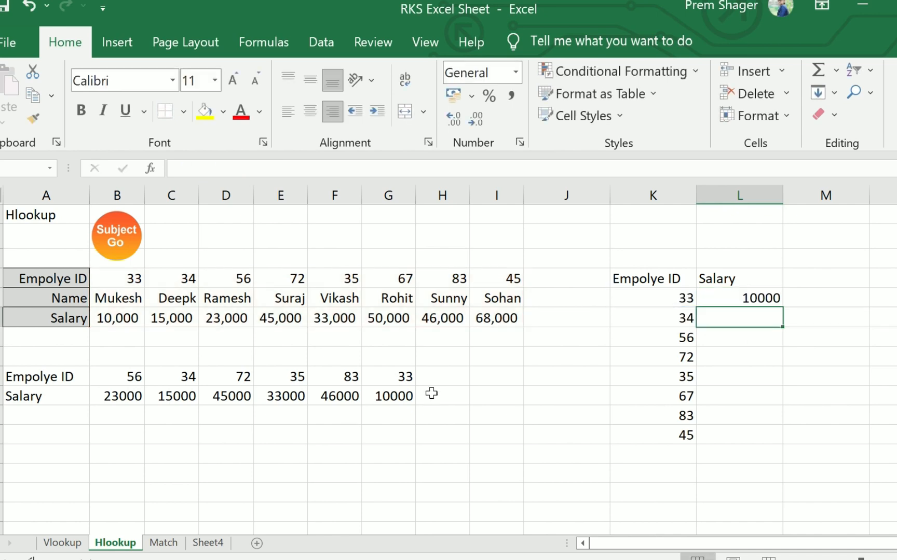
# Step: Fill the salary formula from L5 down to L12 and reselect L5 to inspect its table range
pyautogui.click(744, 299)
pyautogui.moveTo(783, 308); pyautogui.dragTo(769, 446)
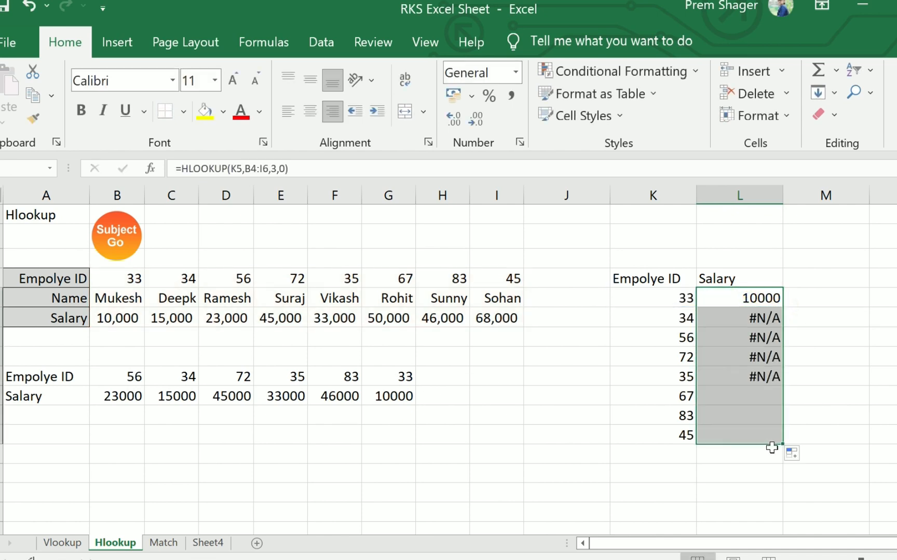
pyautogui.click(845, 378)
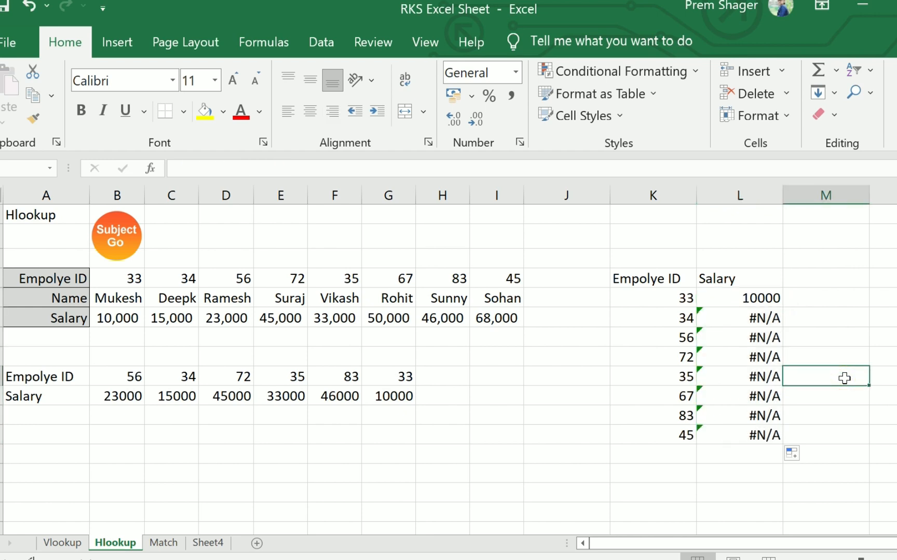
pyautogui.click(746, 297)
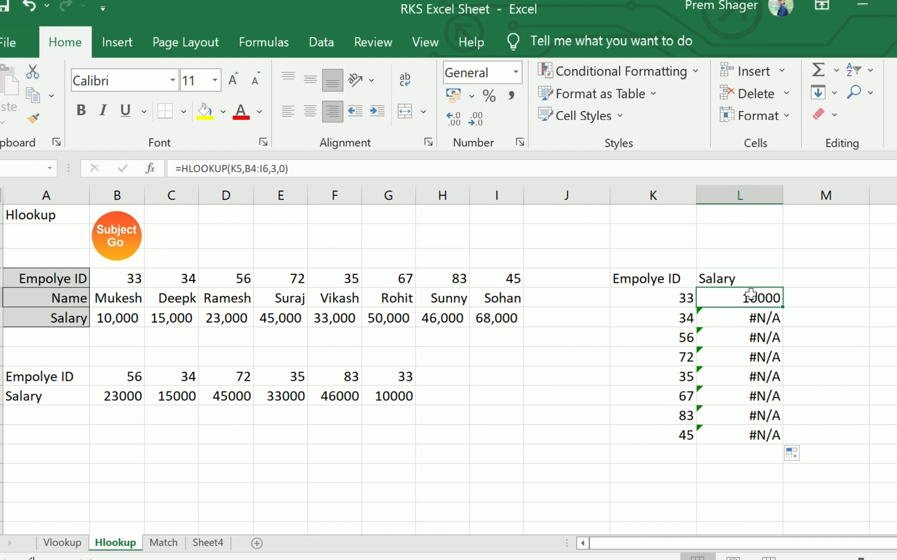
# Step: Compare the employee ID in B4 and salary in B6 with the table ranges used by the formulas in L6 and L5
pyautogui.click(126, 279)
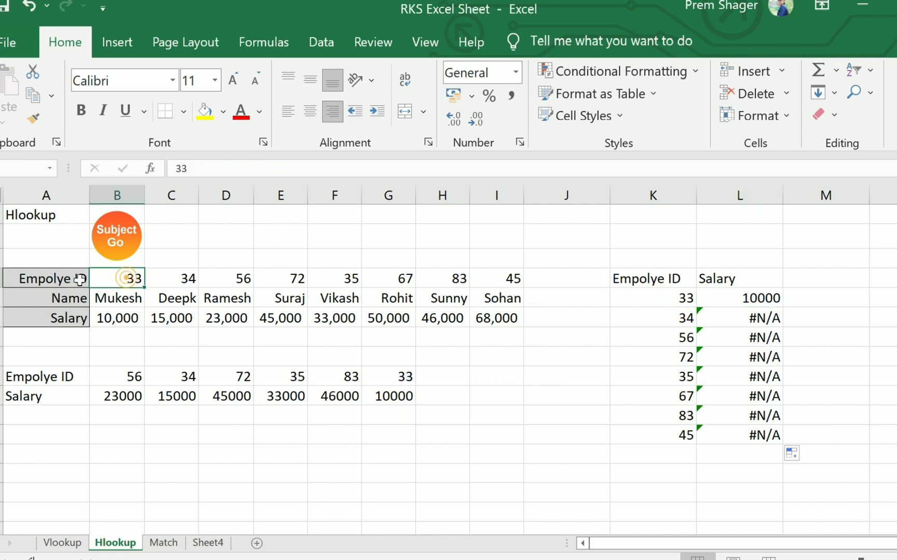
pyautogui.click(107, 319)
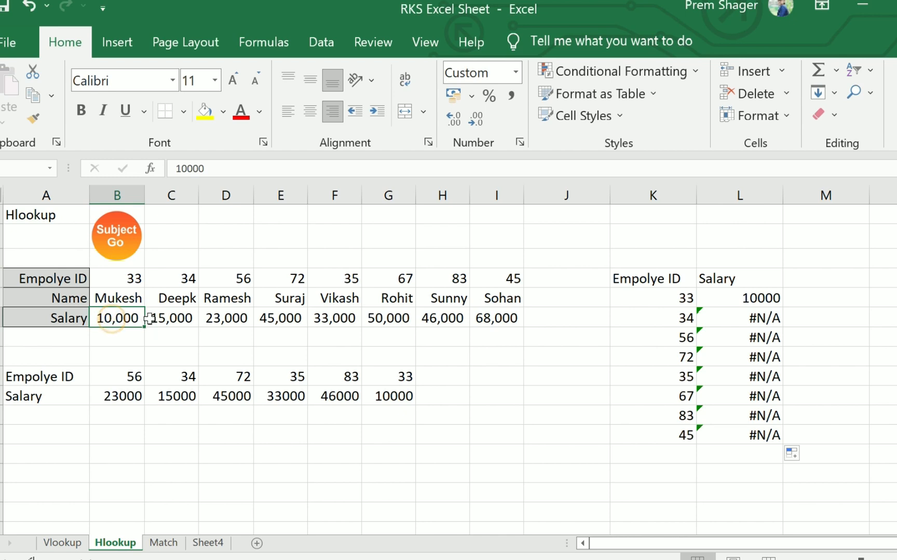
pyautogui.click(757, 316)
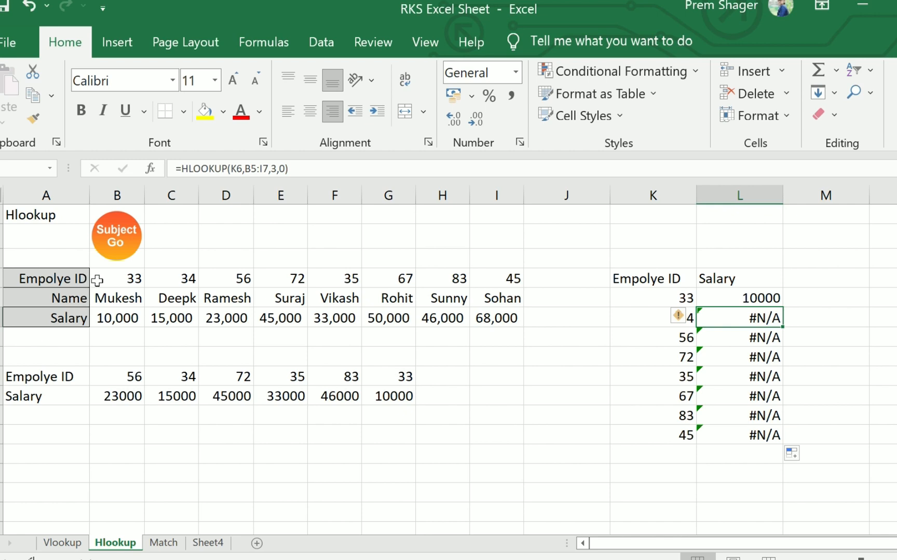
pyautogui.click(739, 300)
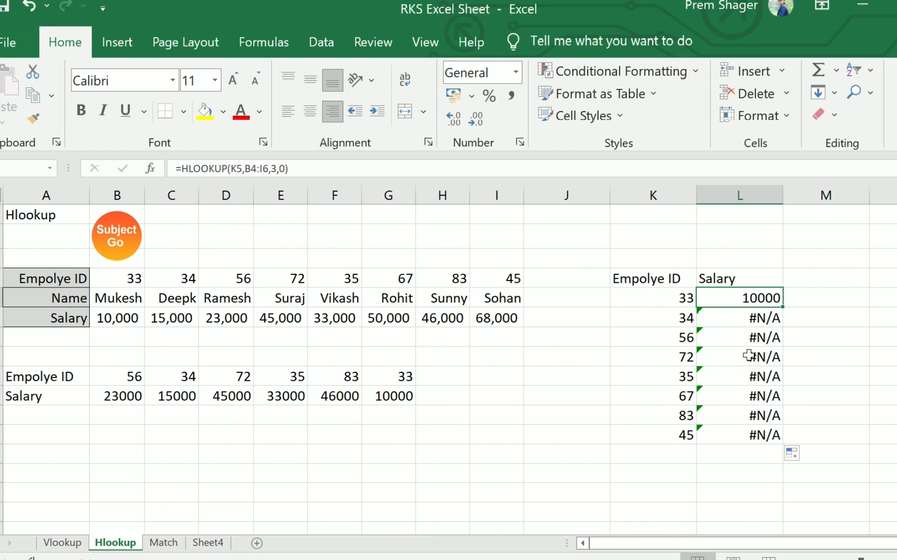
# Step: Make the table range in L5's HLOOKUP formula absolute as $B$4:$I$6
pyautogui.doubleClick(745, 302)
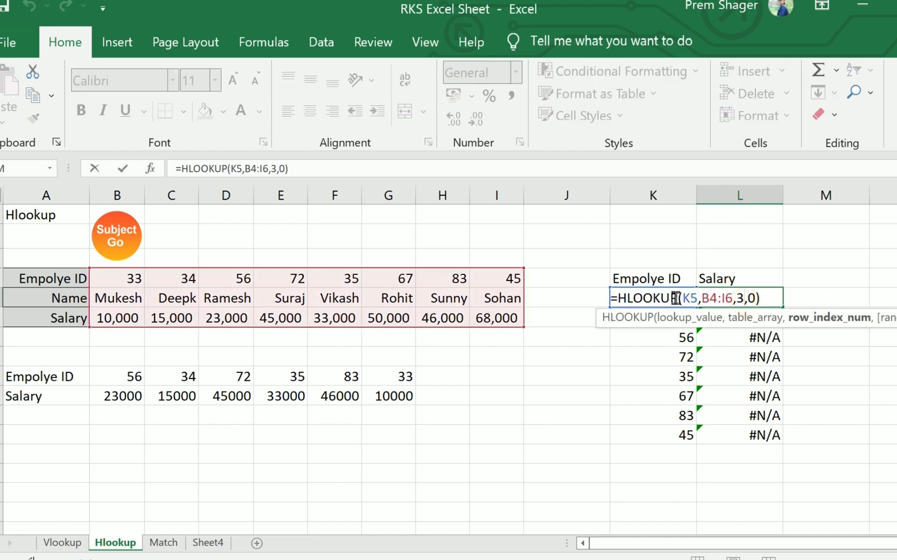
pyautogui.moveTo(703, 297); pyautogui.dragTo(732, 298)
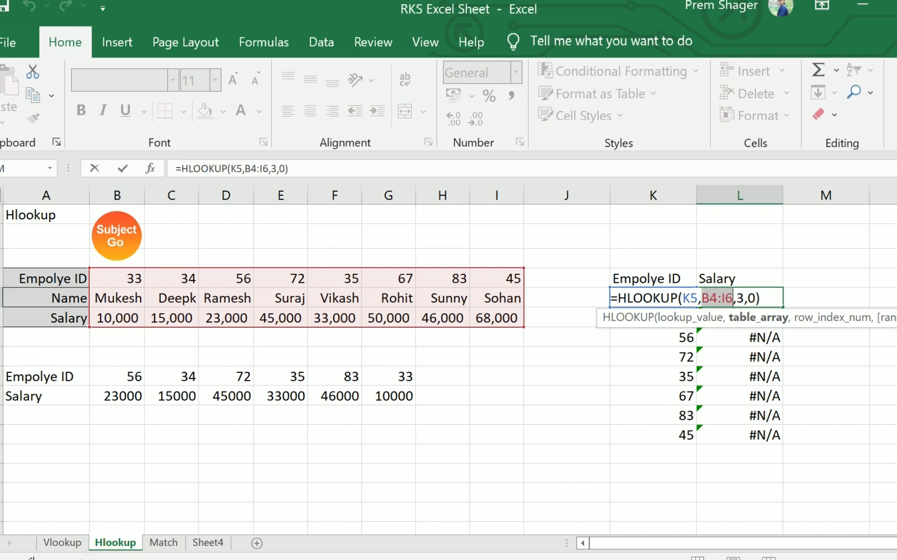
pyautogui.press('F4')
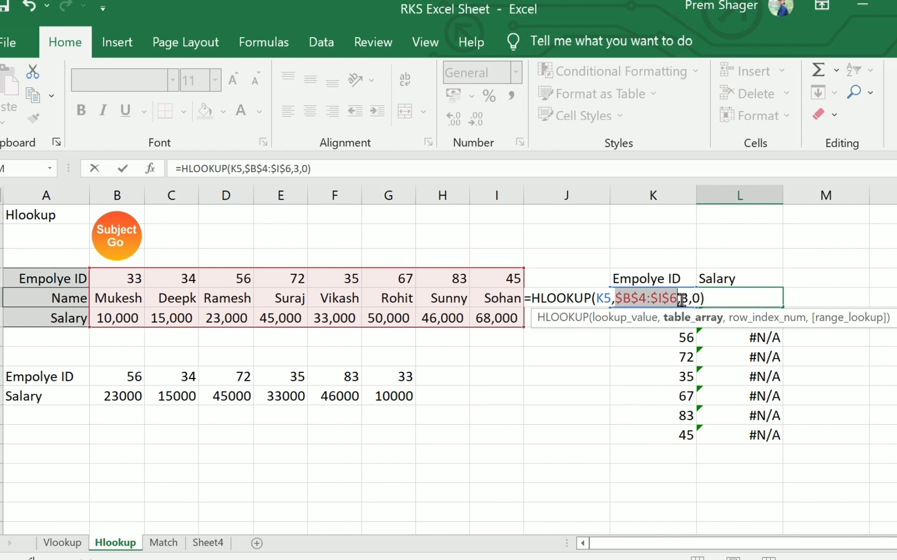
pyautogui.click(743, 299)
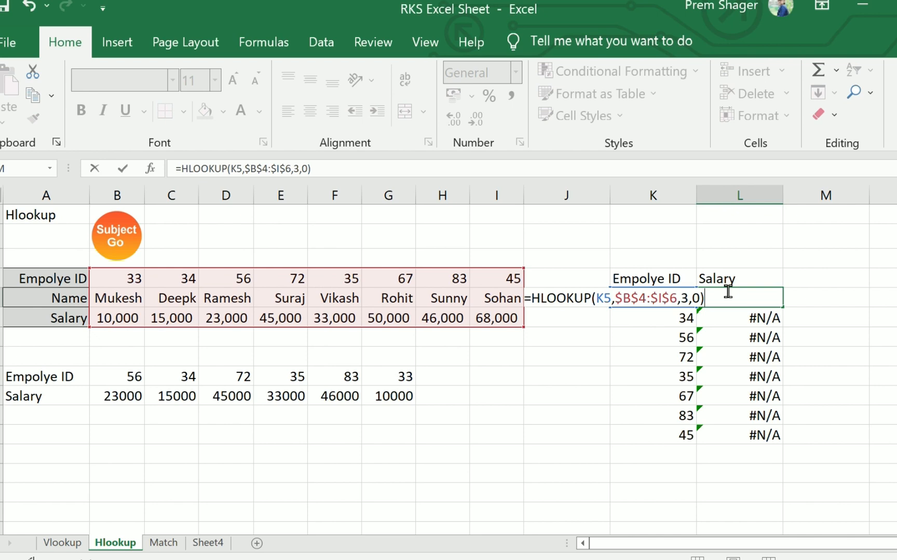
pyautogui.press('Return')
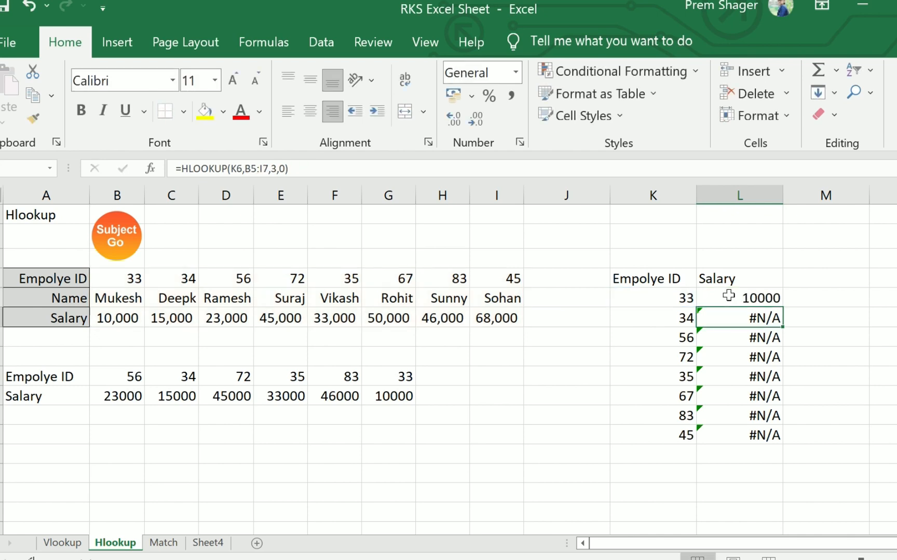
# Step: Fill the HLOOKUP formula from L5 down to L12 and inspect the table range in L8 and L5
pyautogui.click(742, 298)
pyautogui.moveTo(785, 306); pyautogui.dragTo(782, 451)
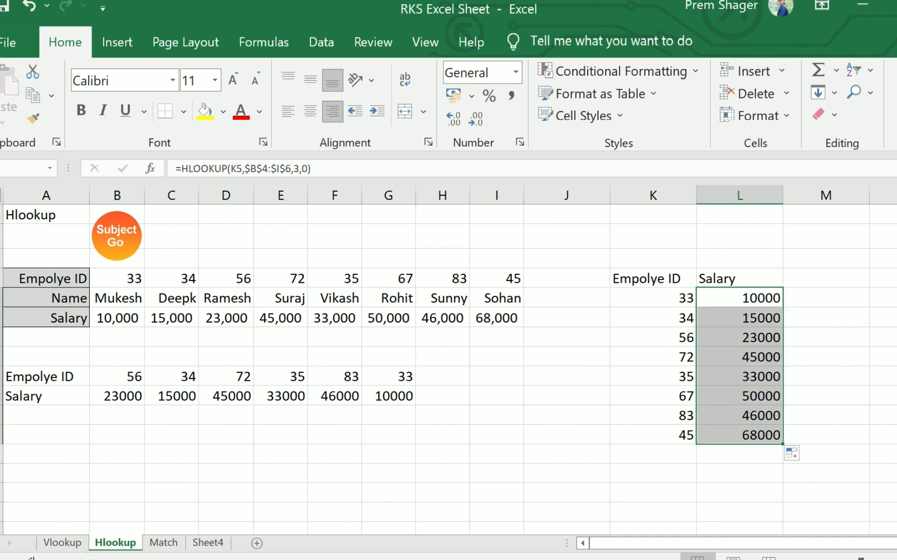
pyautogui.click(883, 346)
pyautogui.click(727, 356)
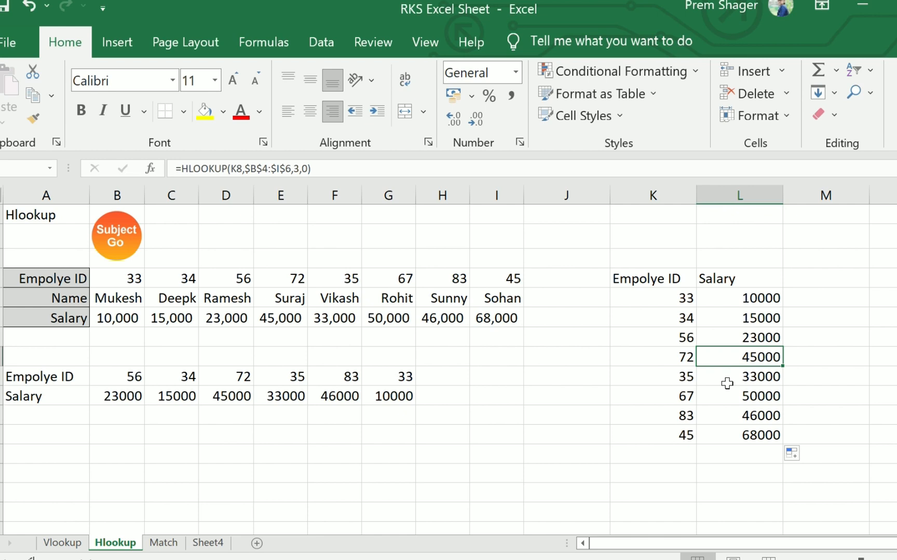
pyautogui.click(736, 301)
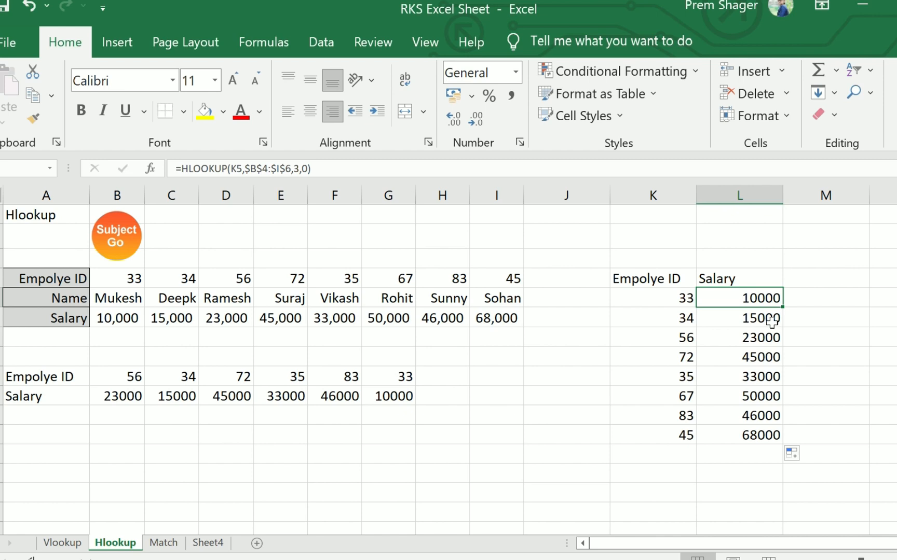
# Step: Clear the salary formulas from L5 down through the end of the Salary column list
pyautogui.moveTo(758, 300); pyautogui.dragTo(774, 448)
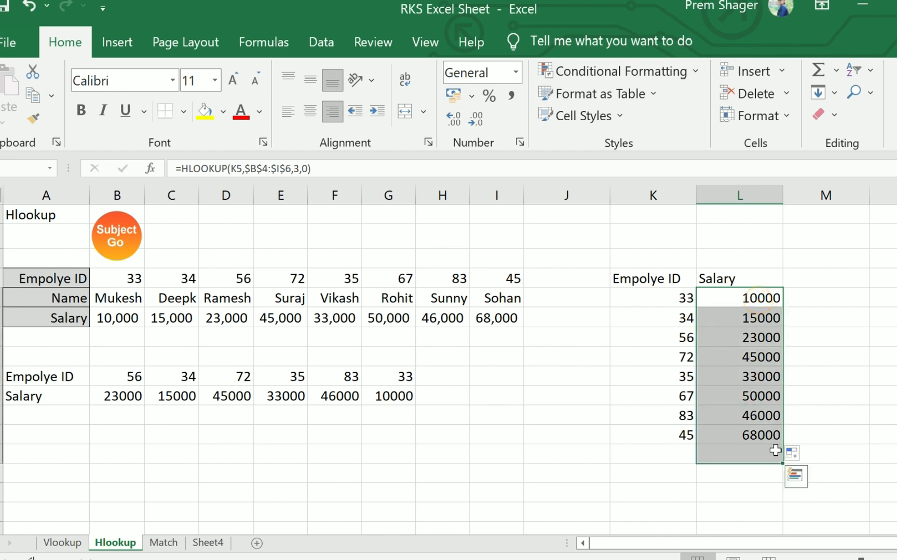
pyautogui.press('Delete')
pyautogui.click(836, 416)
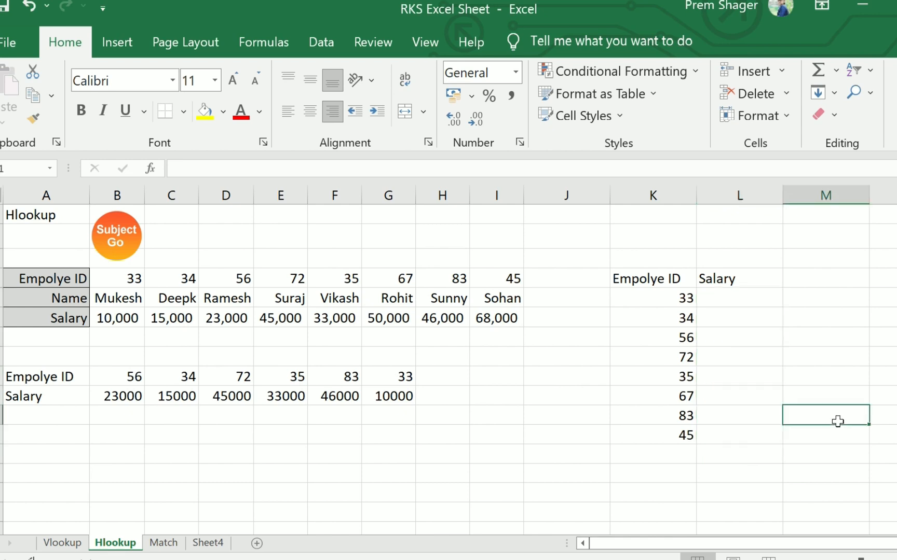
# Step: Enter the formula =VLOOKUP(K5,B4:I6,3,0) in L5 to try a vertical lookup on the horizontal table
pyautogui.doubleClick(758, 299)
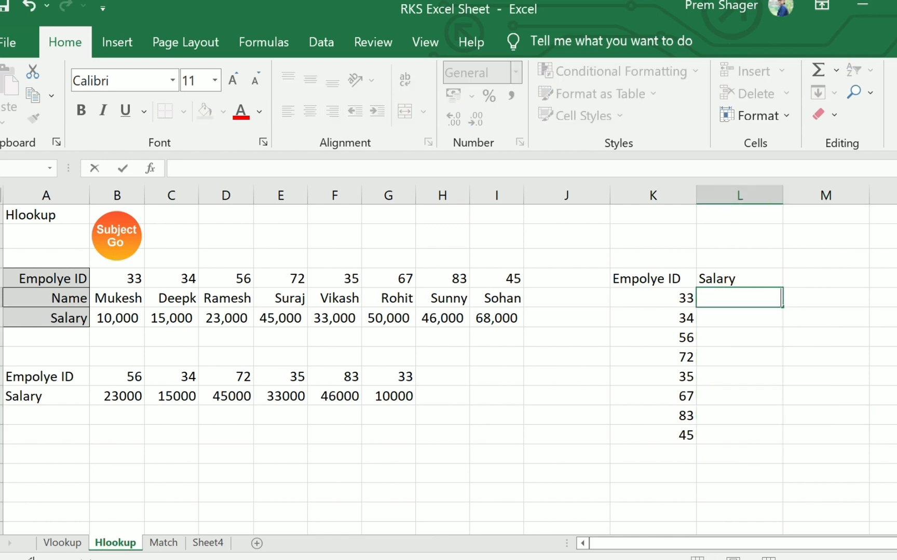
pyautogui.write('=')
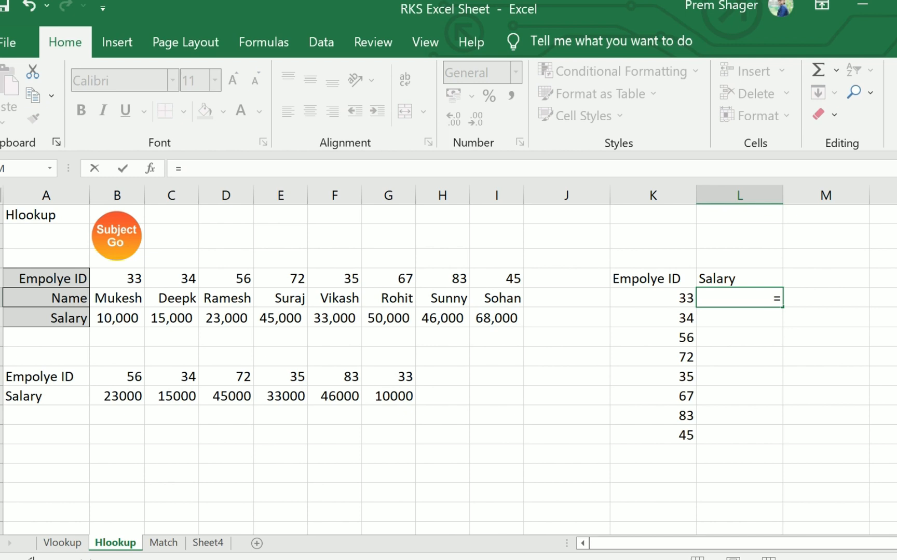
pyautogui.write('vloo')
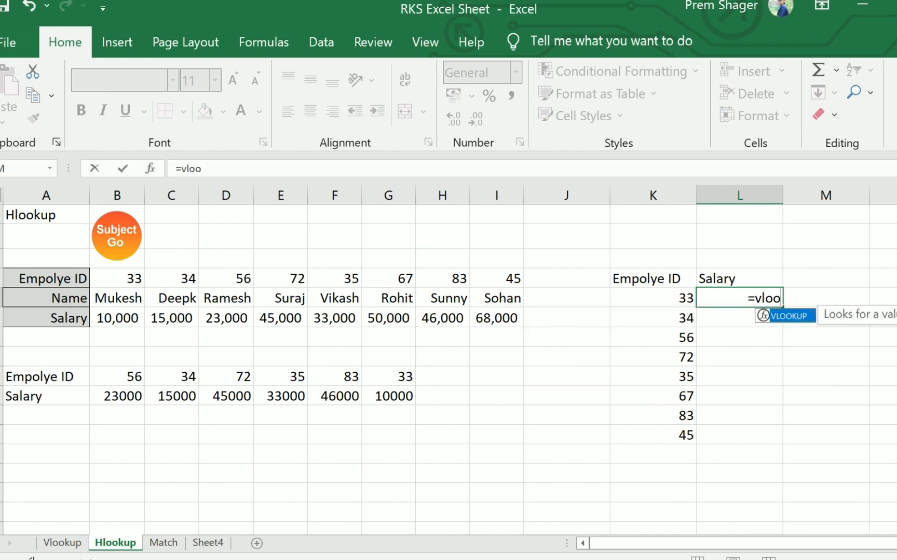
pyautogui.press('Tab')
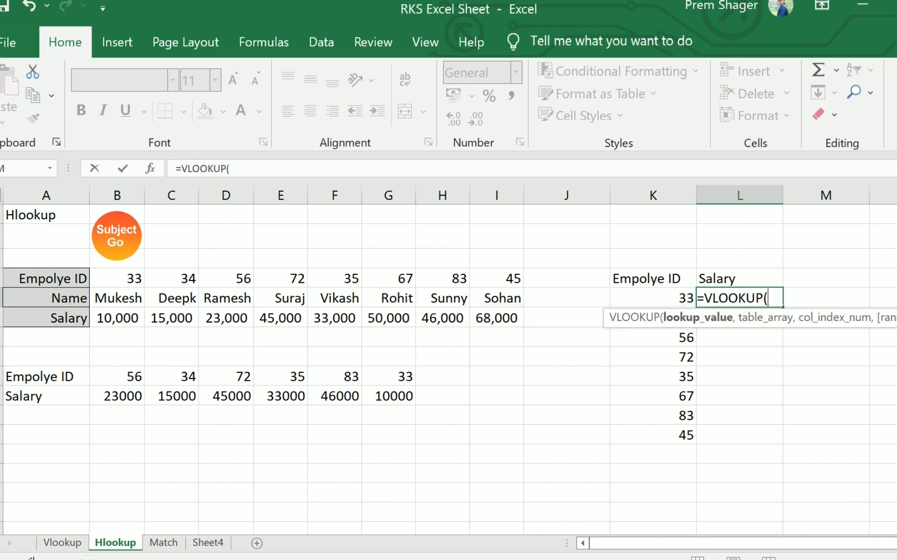
pyautogui.click(679, 294)
pyautogui.write(',')
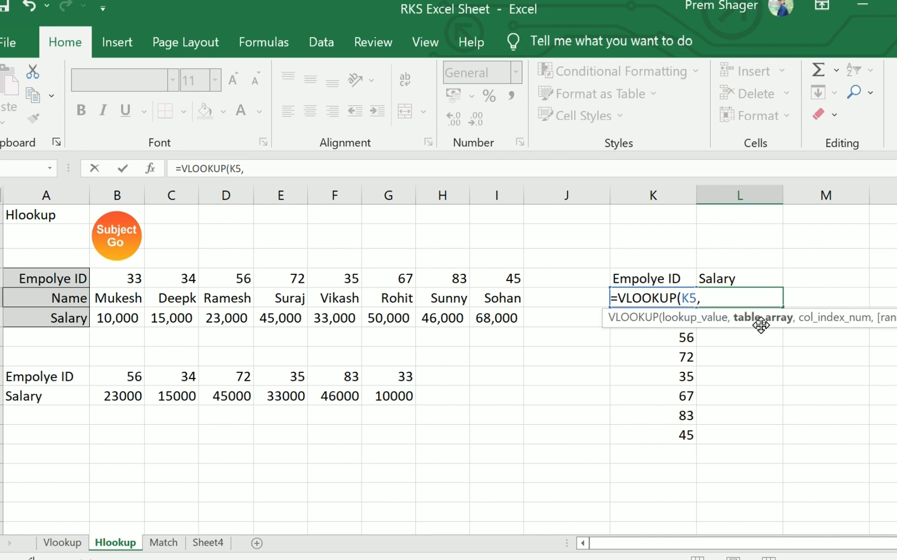
pyautogui.moveTo(116, 283); pyautogui.dragTo(513, 321)
pyautogui.write(',')
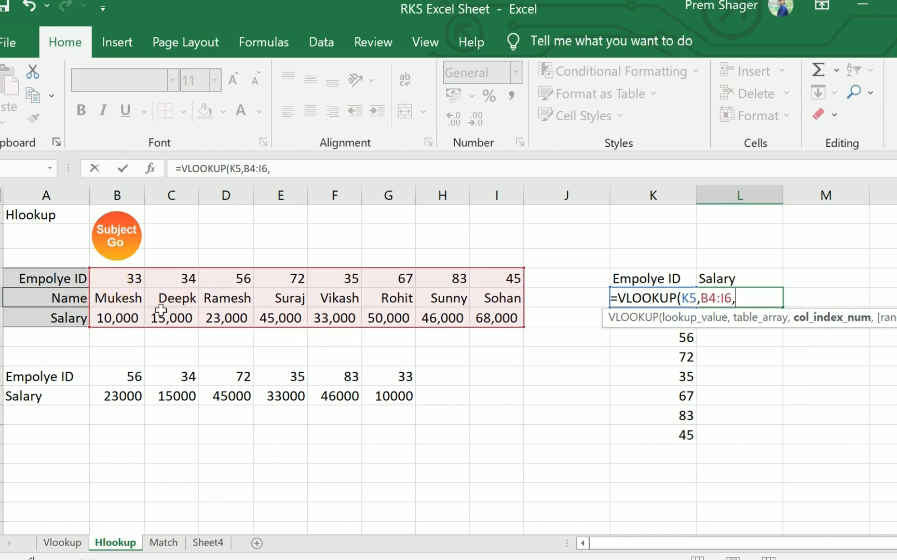
pyautogui.write('3,0')
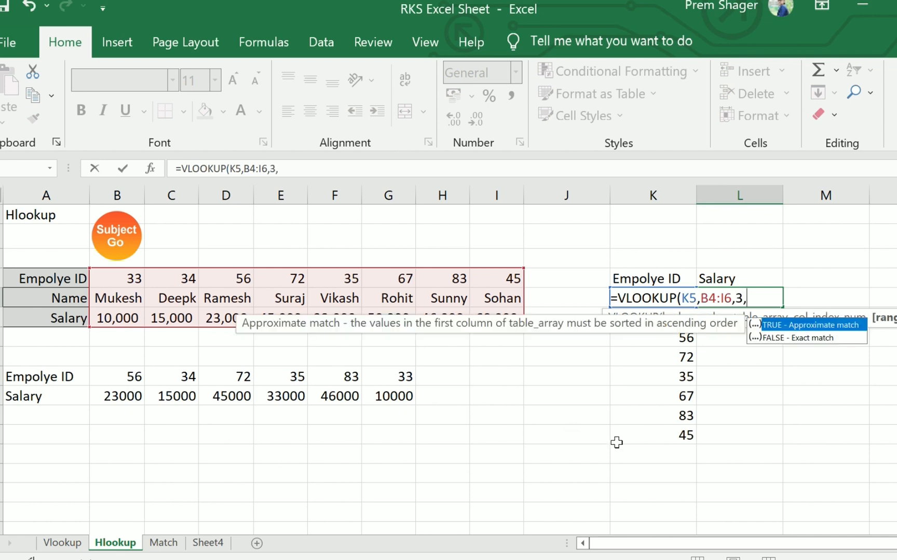
pyautogui.write(')')
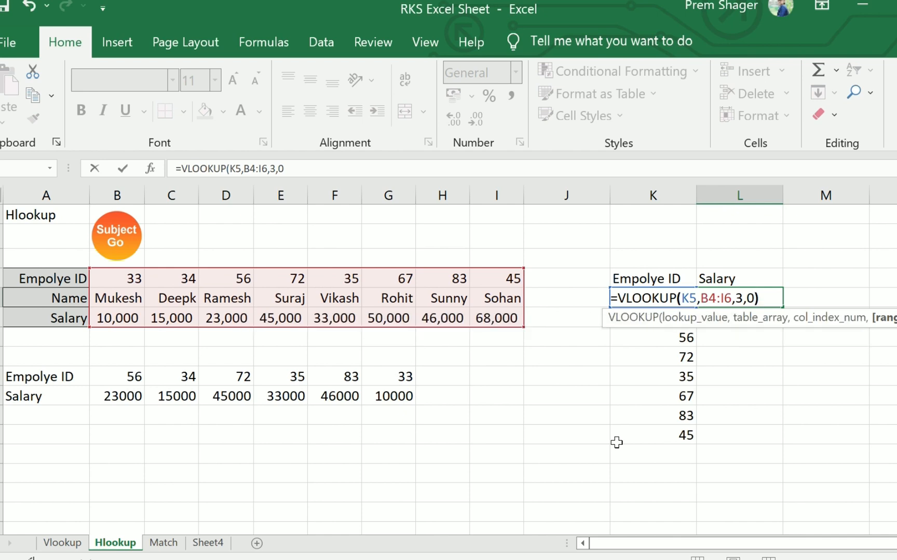
pyautogui.press('Return')
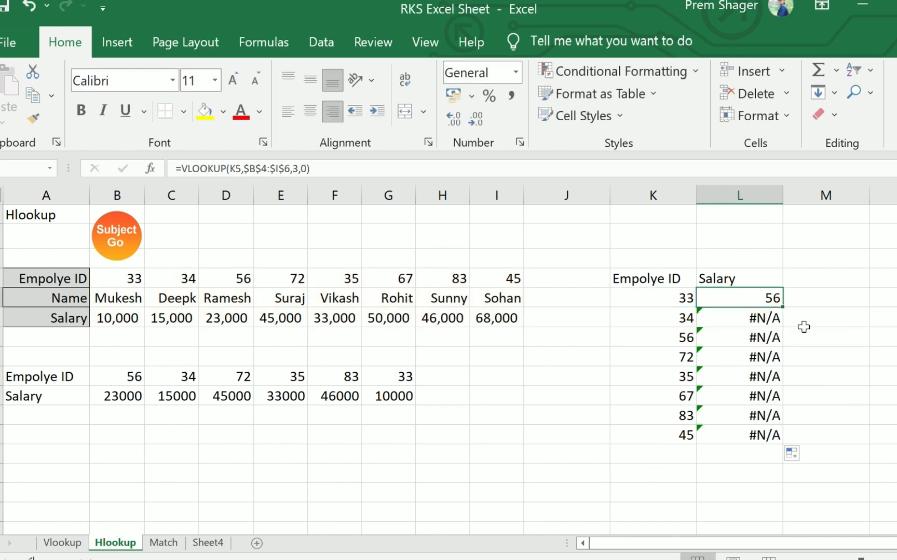
# Step: Fill the VLOOKUP formula with absolute range $B$4:$I$6 from L5 to L12 and compare L5's result with the source salary in B6
pyautogui.moveTo(782, 306); pyautogui.dragTo(773, 444)
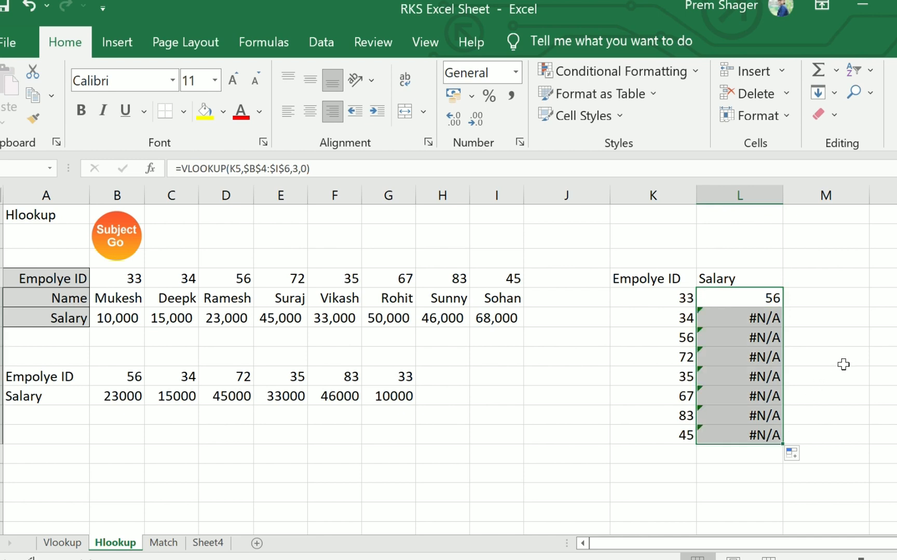
pyautogui.click(843, 364)
pyautogui.click(737, 301)
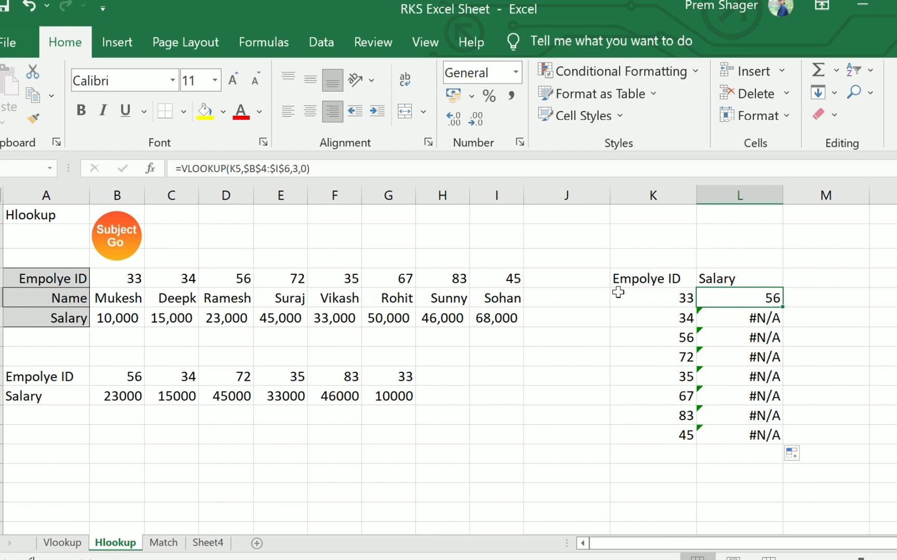
pyautogui.click(666, 296)
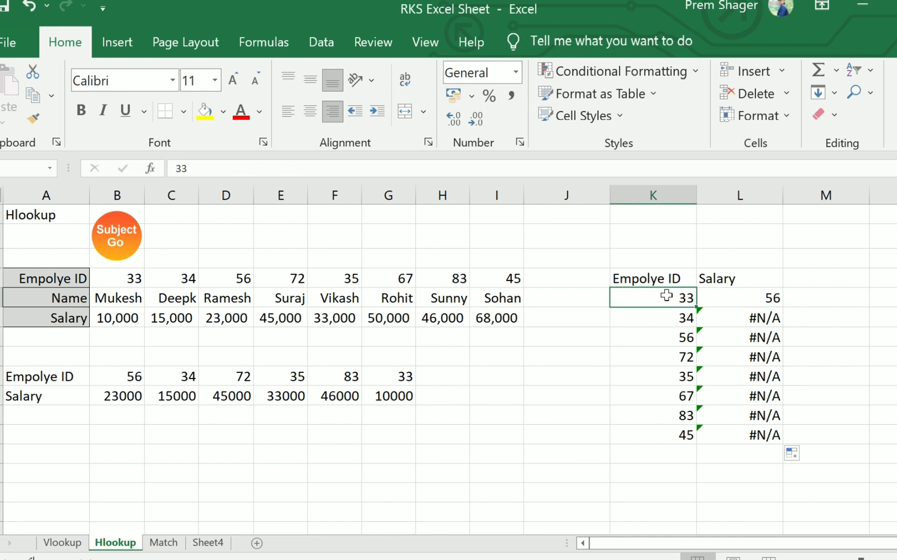
pyautogui.click(118, 324)
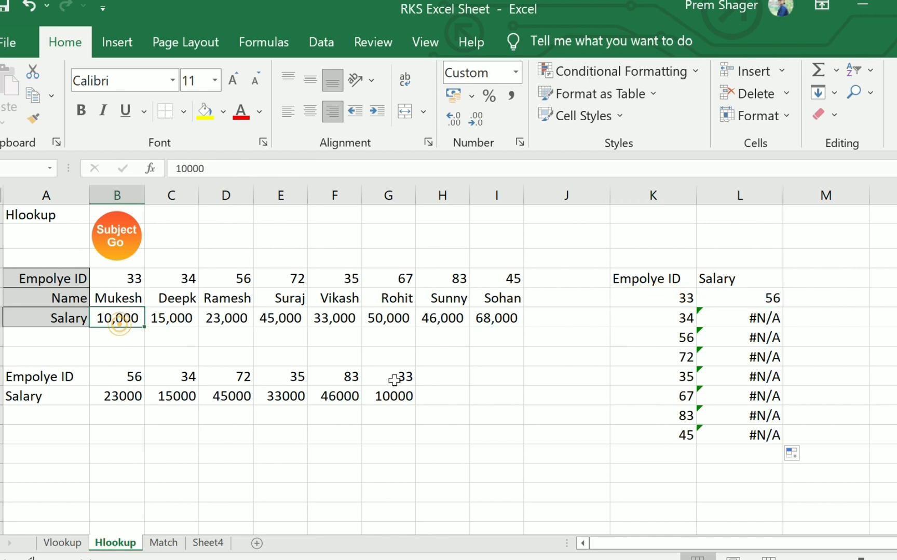
pyautogui.click(756, 295)
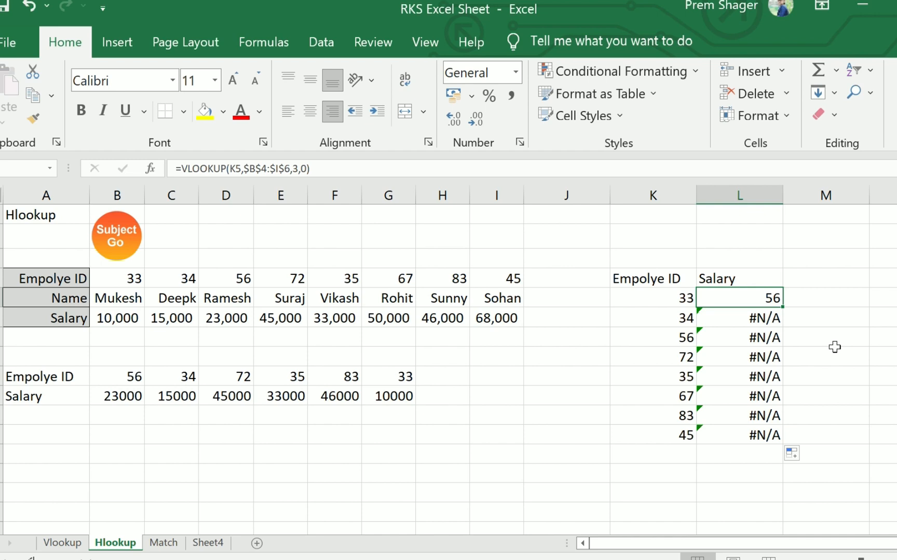